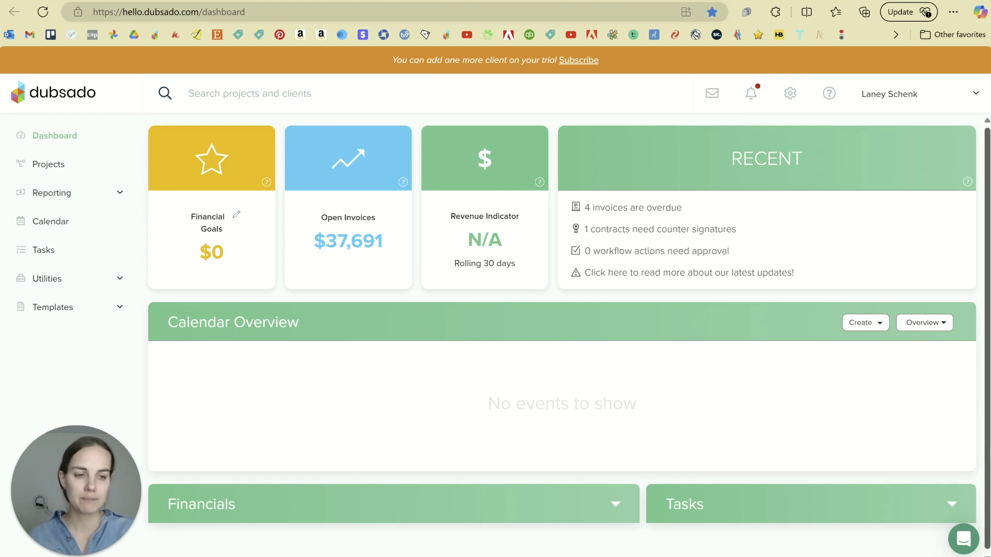
click(966, 549)
click(965, 548)
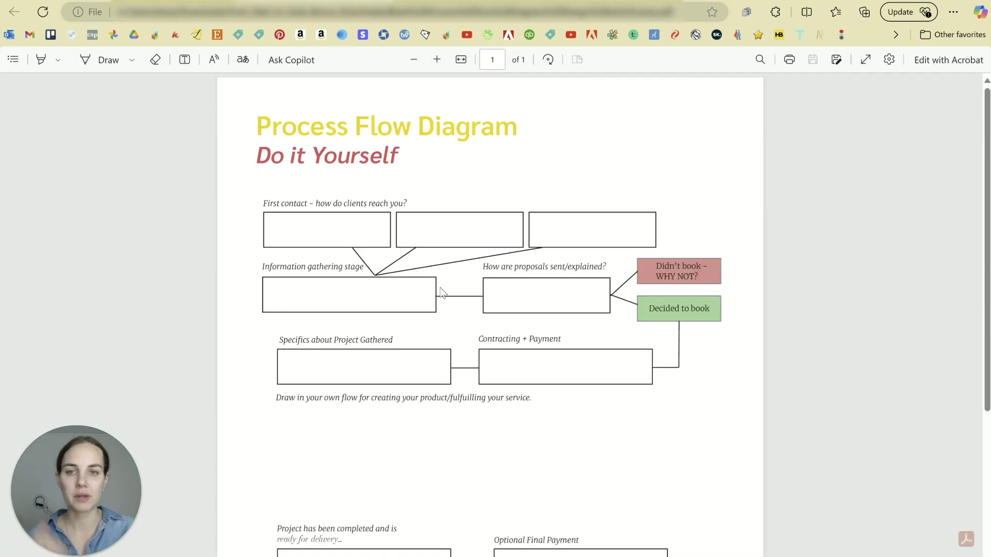
Look through the Process Flow Diagram PDF and return to the Dubsado dashboard.
scroll(443, 294, down, 4)
scroll(441, 293, up, 4)
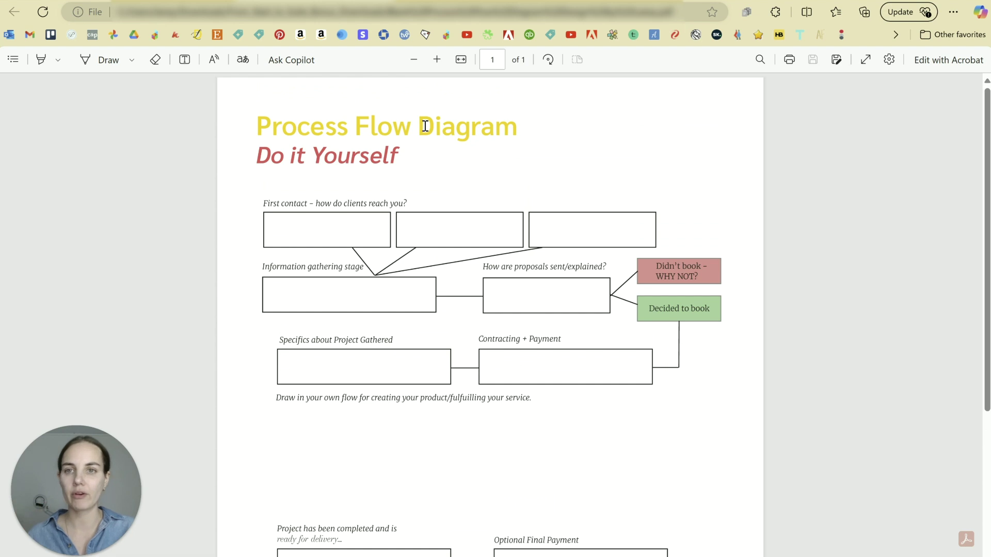
key(ctrl+Tab)
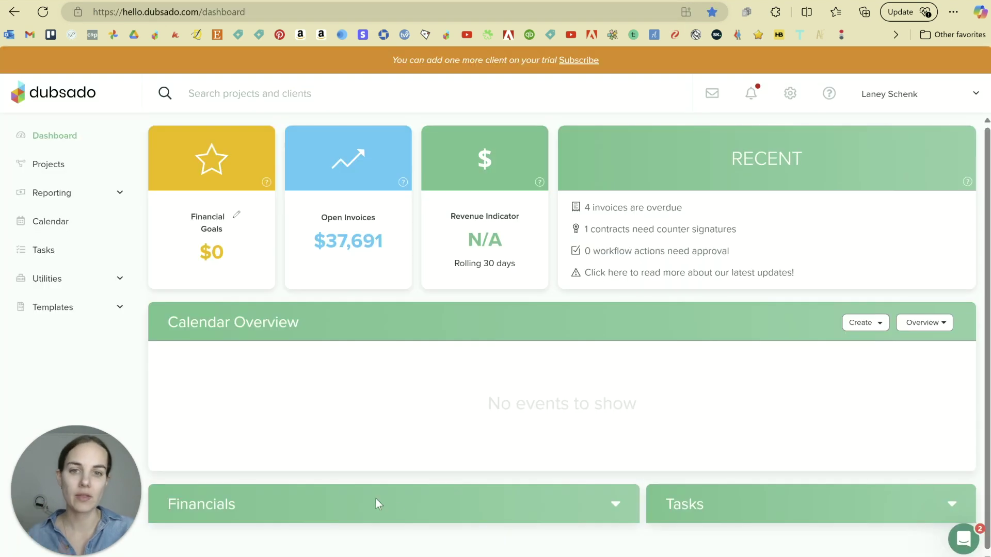
Open the brand settings and view the colour picker for form and link buttons without changing the colour.
click(790, 95)
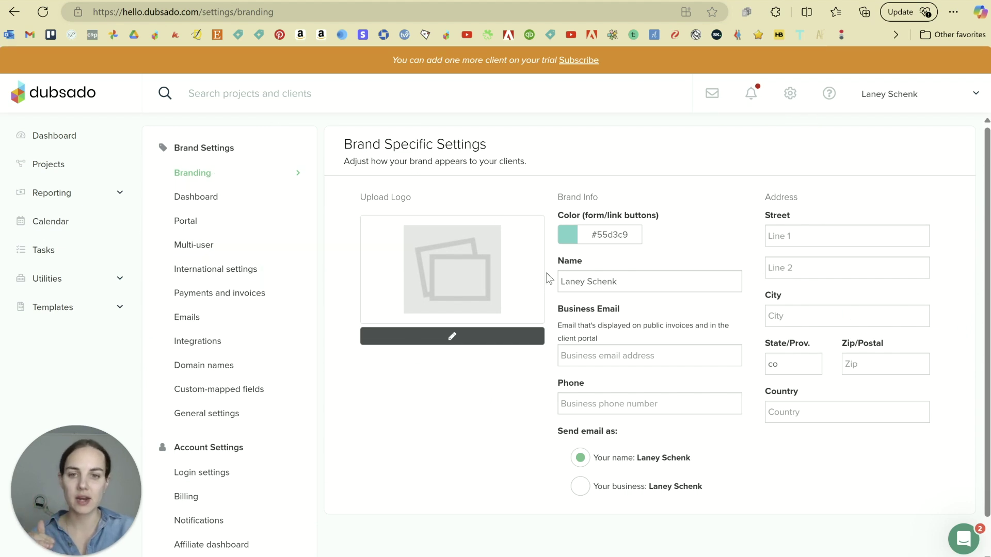
click(567, 239)
click(694, 197)
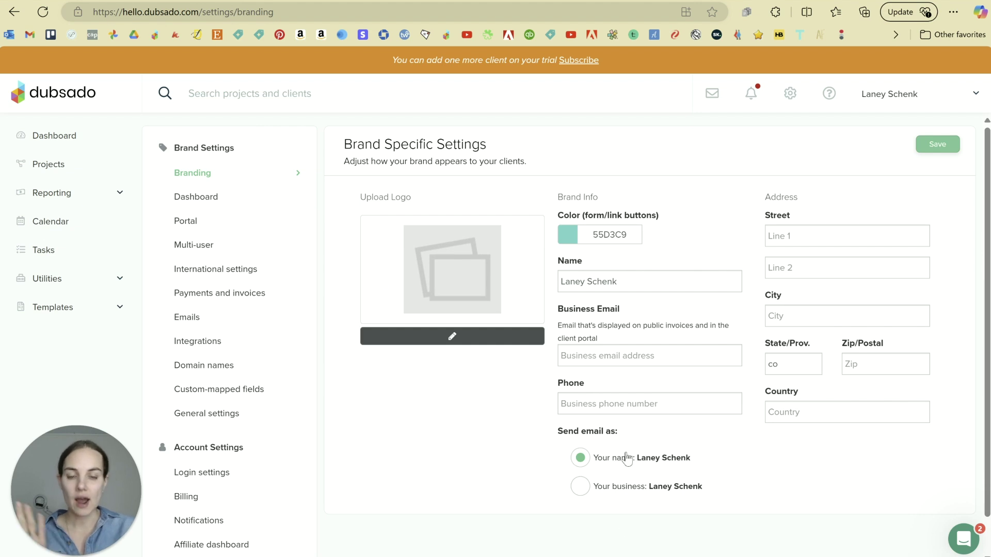
Review the email settings, including the Google, Microsoft and SMTP connections and the incoming email section.
click(191, 324)
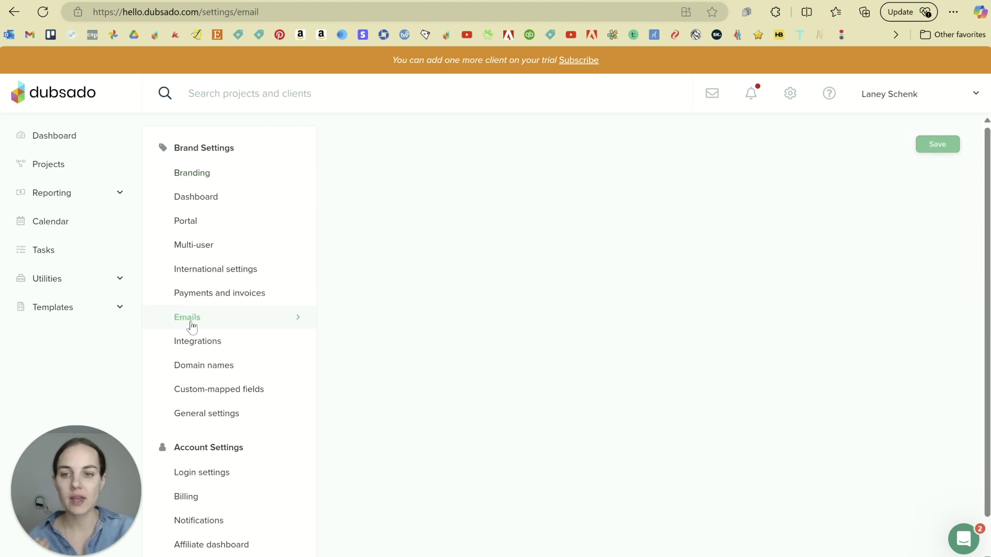
scroll(620, 276, down, 2)
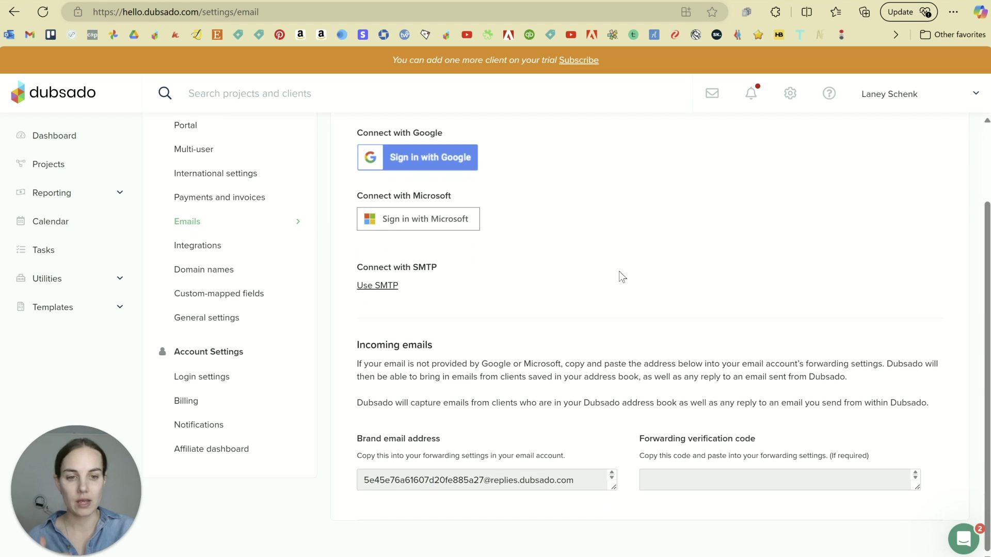
scroll(621, 276, up, 2)
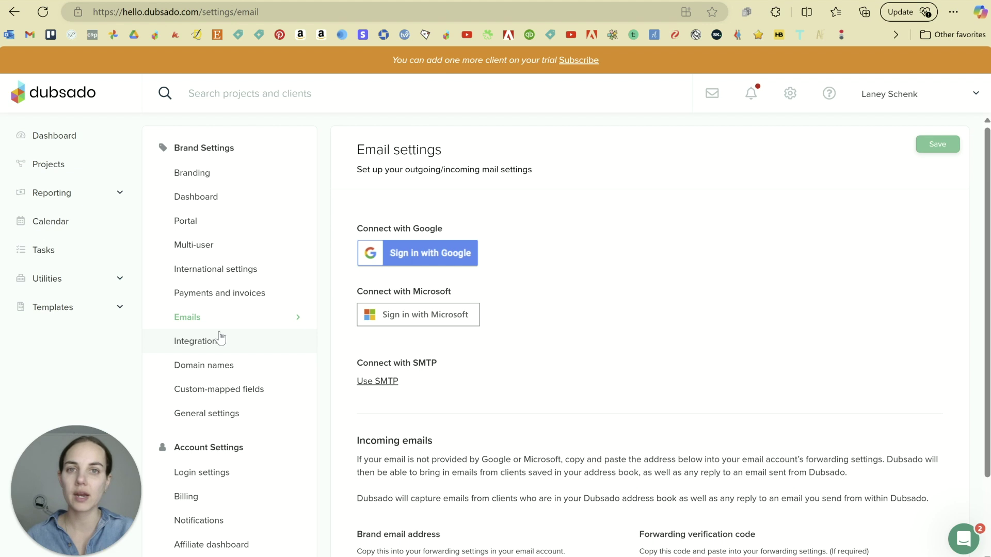
View the client portal settings and the multi-user settings, examining the pricing for the first three users.
click(217, 222)
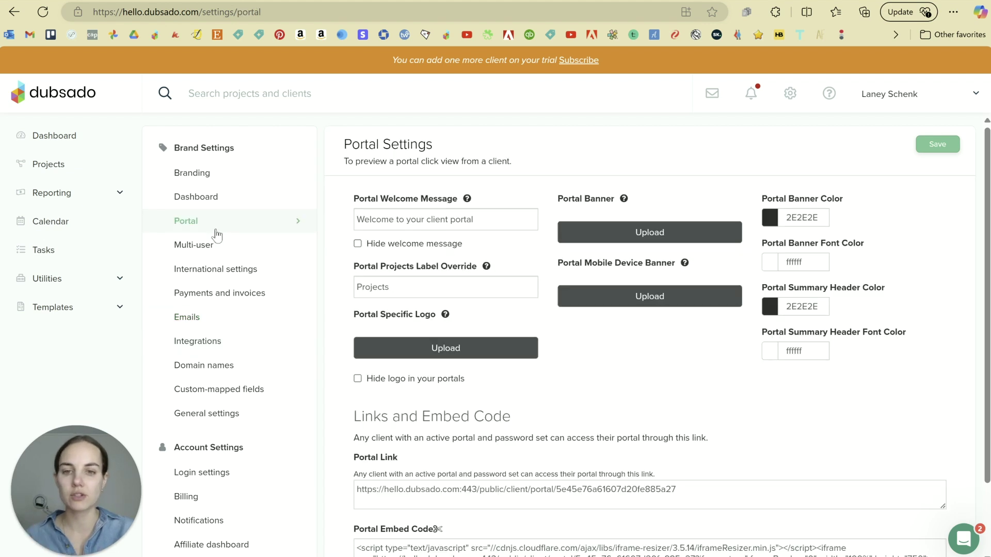
click(213, 246)
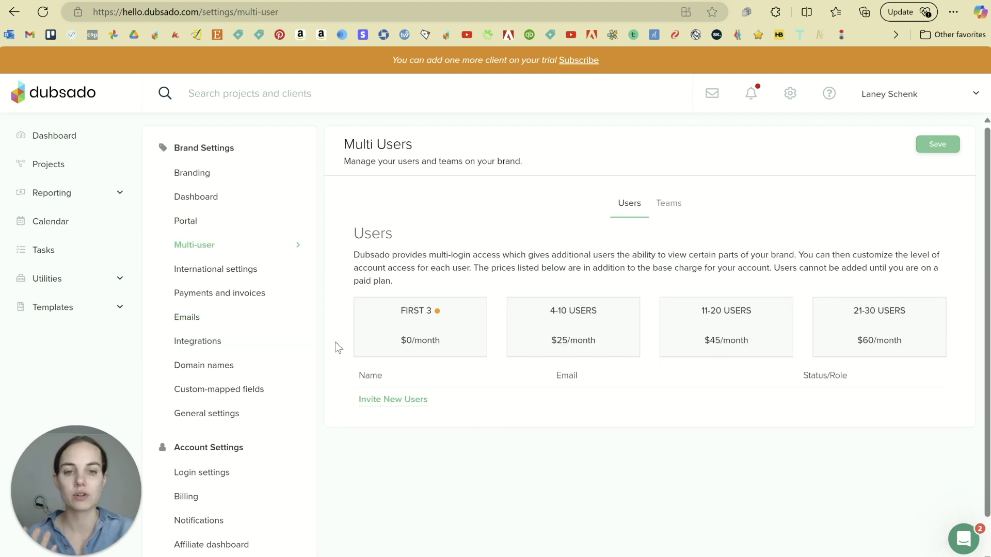
double_click(439, 346)
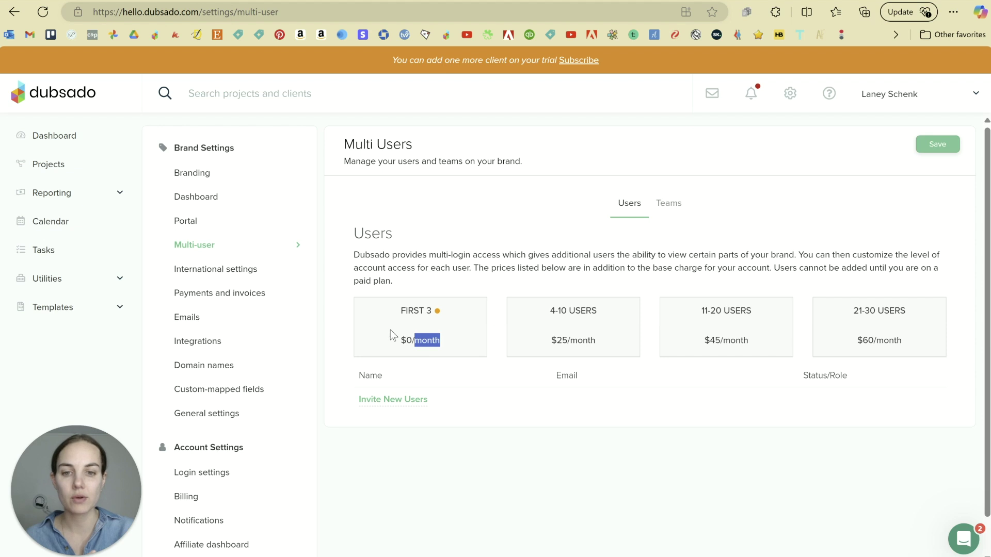
click(397, 336)
drag(423, 313, 449, 342)
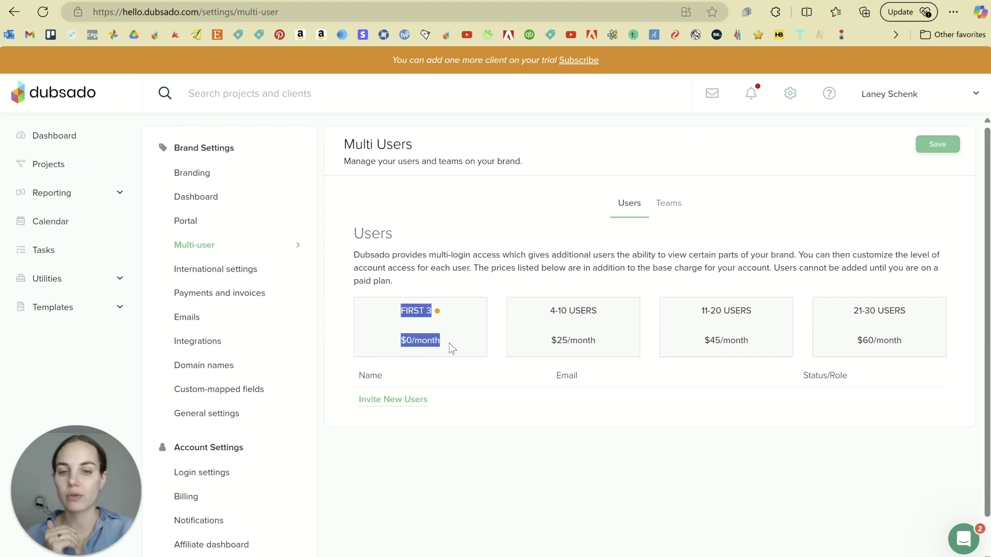
click(448, 343)
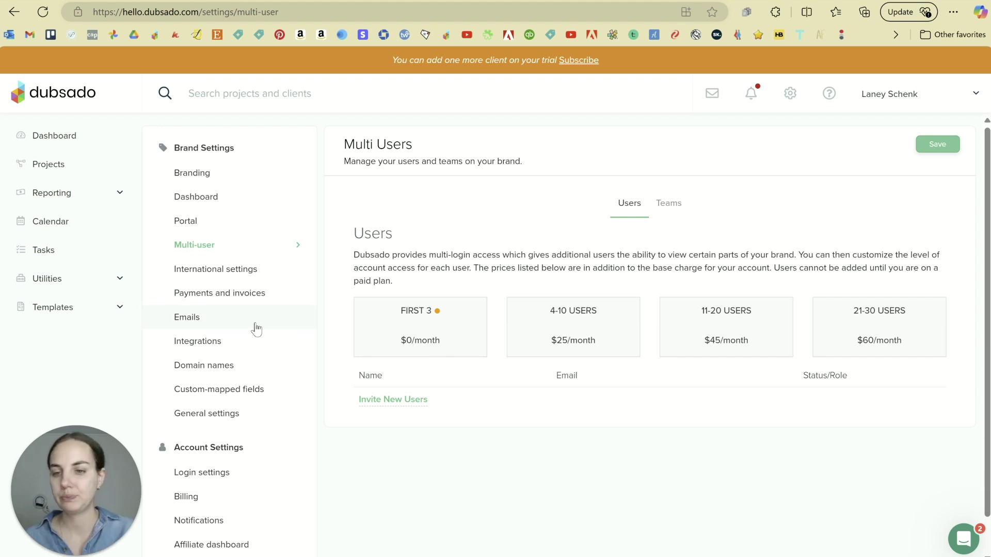
Open the payments and invoices settings and look over the payment processing and invoice options.
click(201, 293)
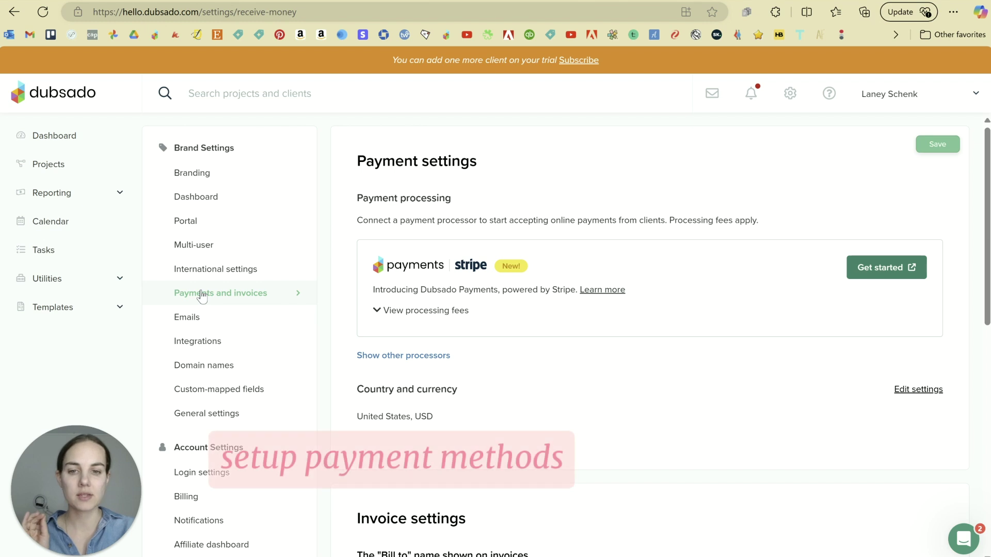
scroll(597, 245, down, 3)
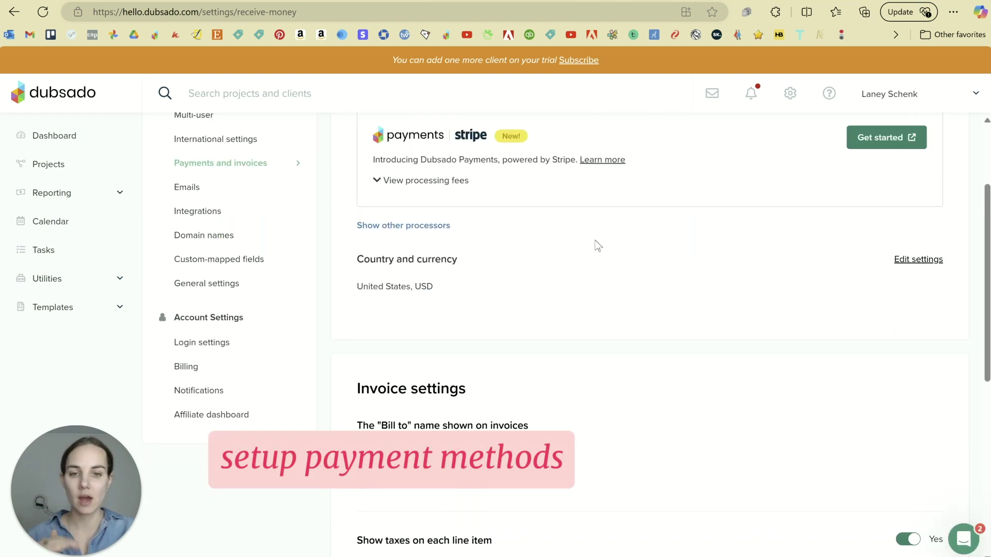
scroll(597, 246, down, 7)
scroll(597, 245, up, 10)
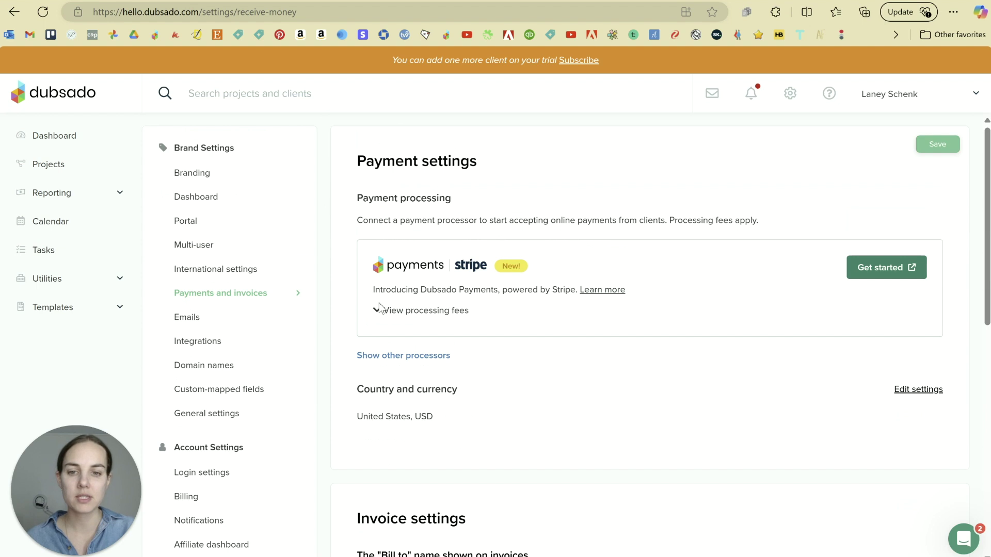
Show the other payment processors and review the line-item tax option and the invoice terms.
click(387, 357)
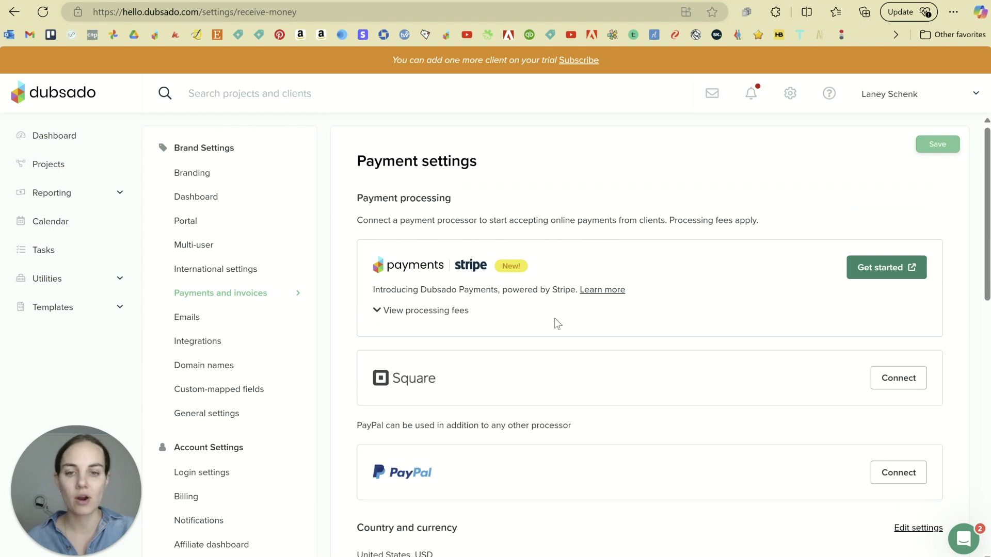
scroll(557, 323, down, 3)
middle_click(515, 344)
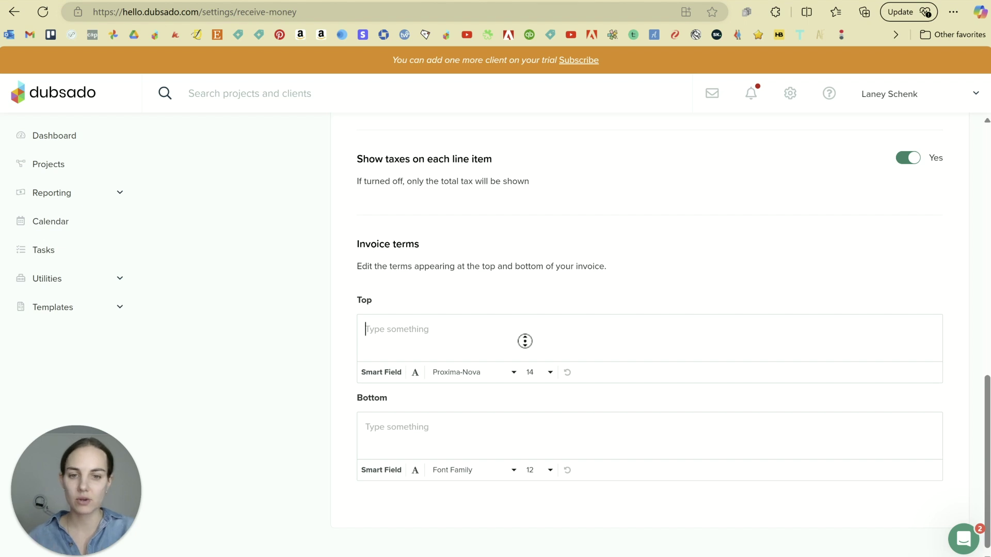
scroll(885, 370, down, 1)
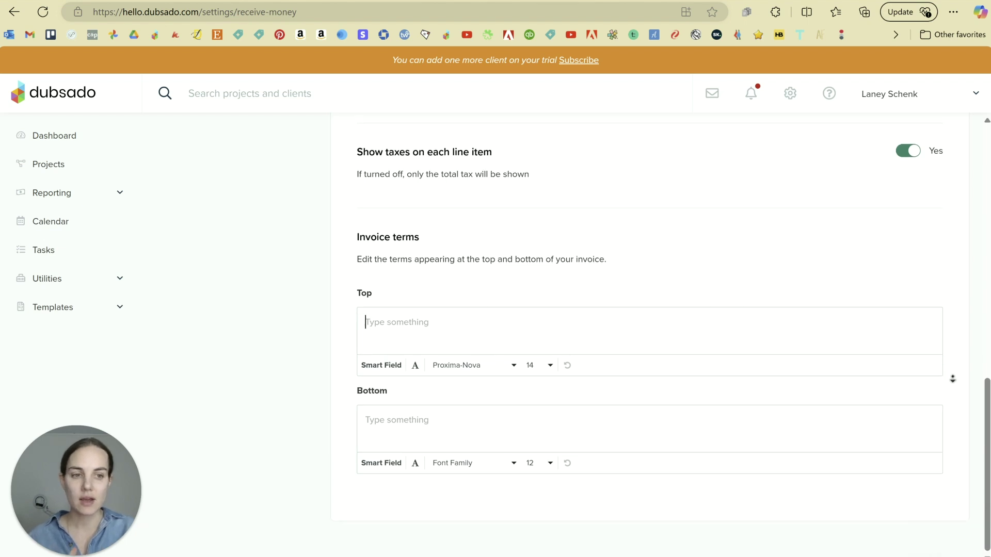
scroll(376, 299, up, 10)
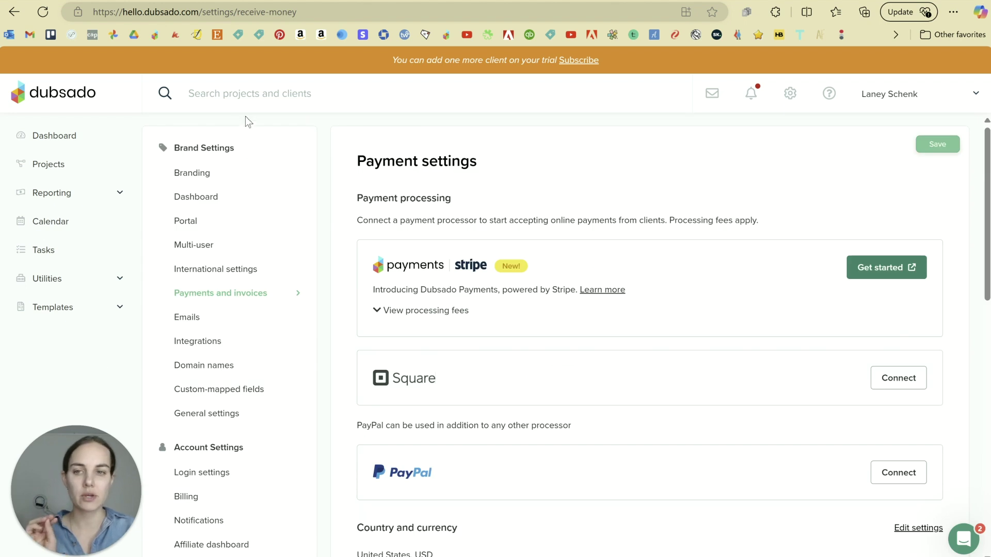
Revisit the branding, payments and invoices, and email settings pages.
click(184, 176)
click(221, 293)
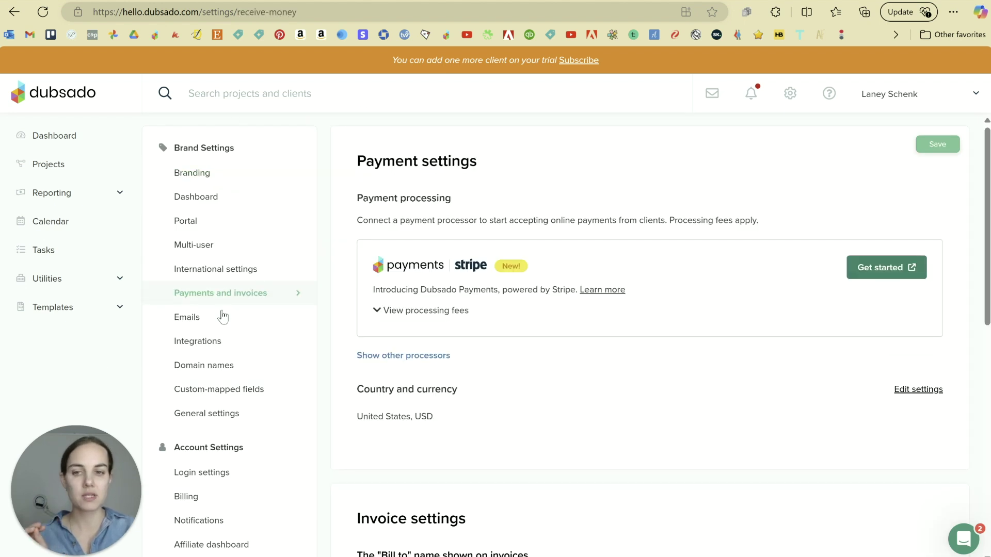
click(223, 327)
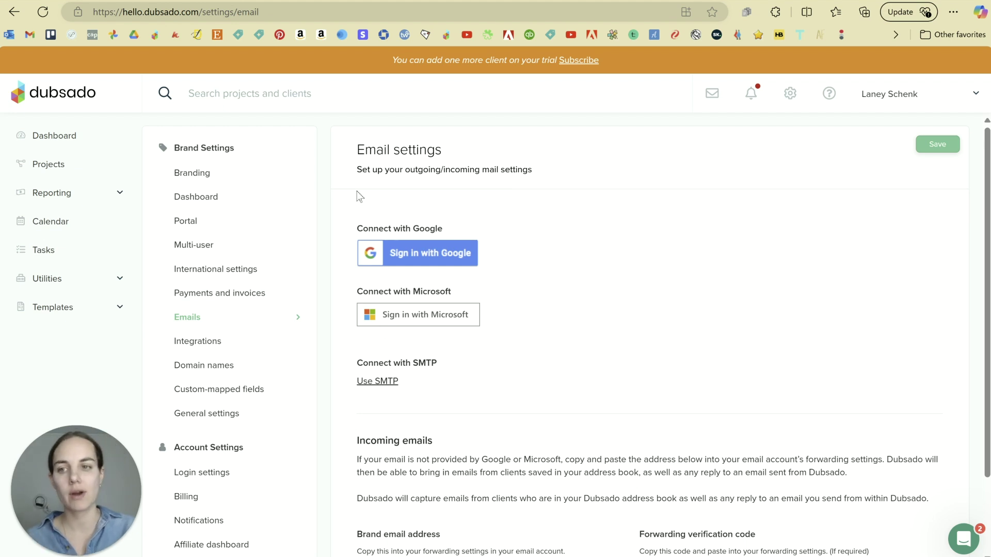
Open the form templates and look over the contracts, sub-agreements, questionnaires, proposals and lead captures.
click(78, 311)
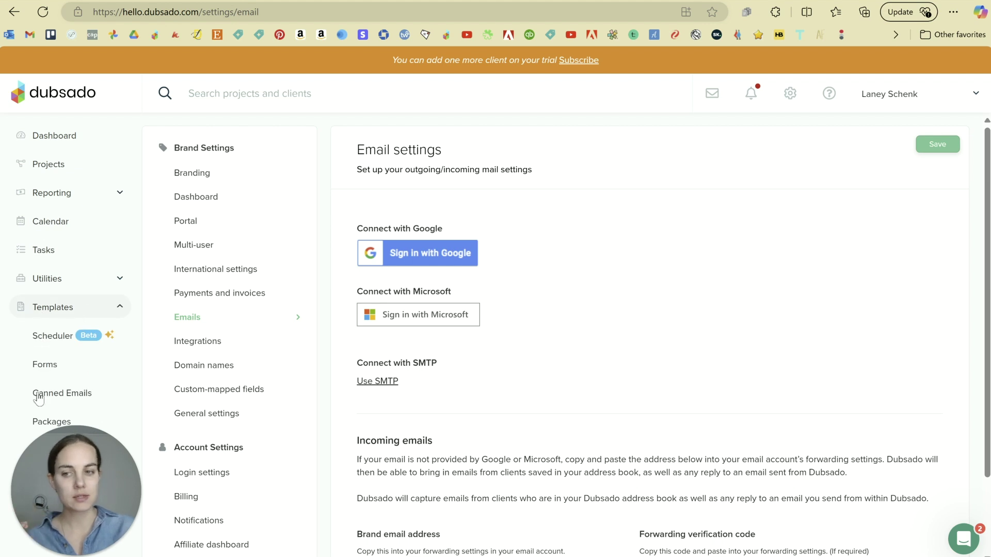
drag(85, 463, 224, 482)
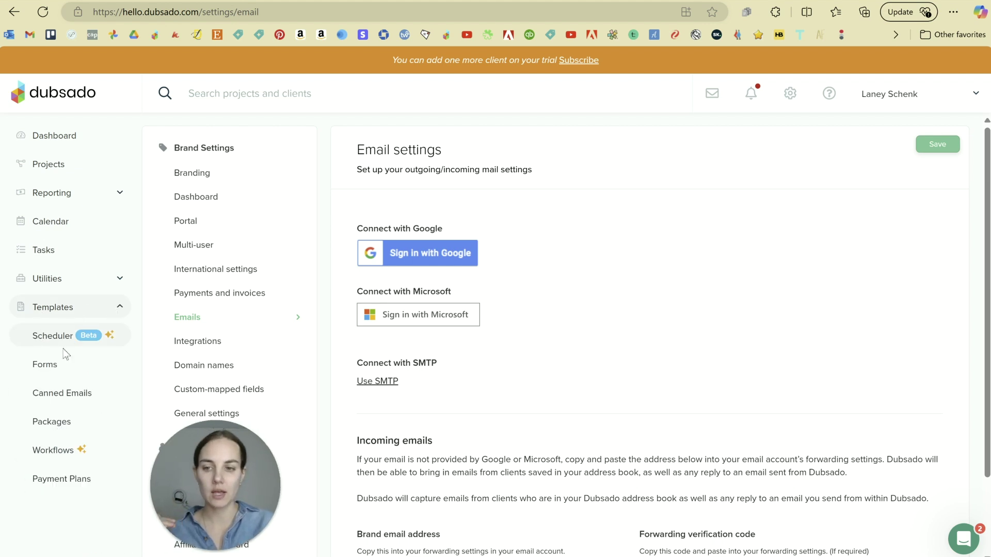
click(58, 369)
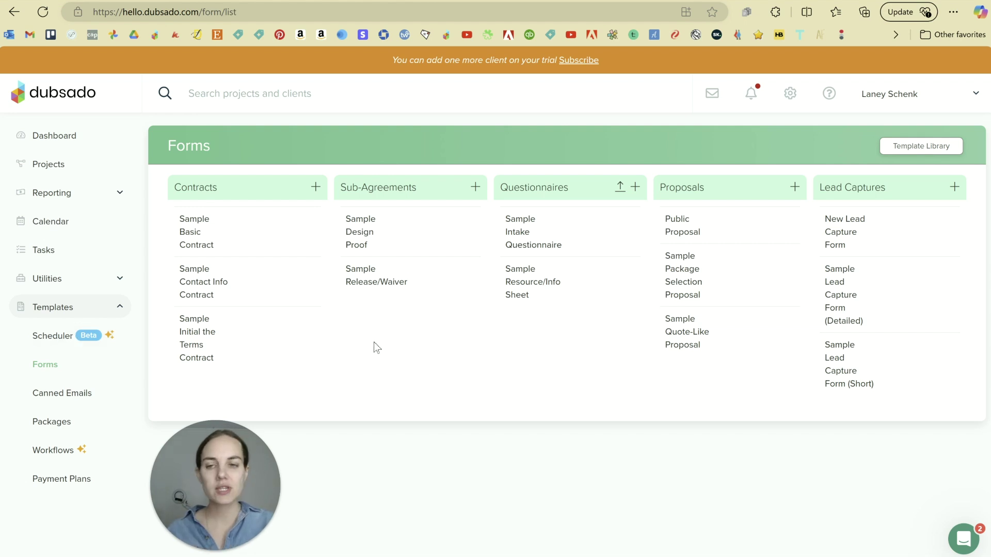
mouse_move(299, 345)
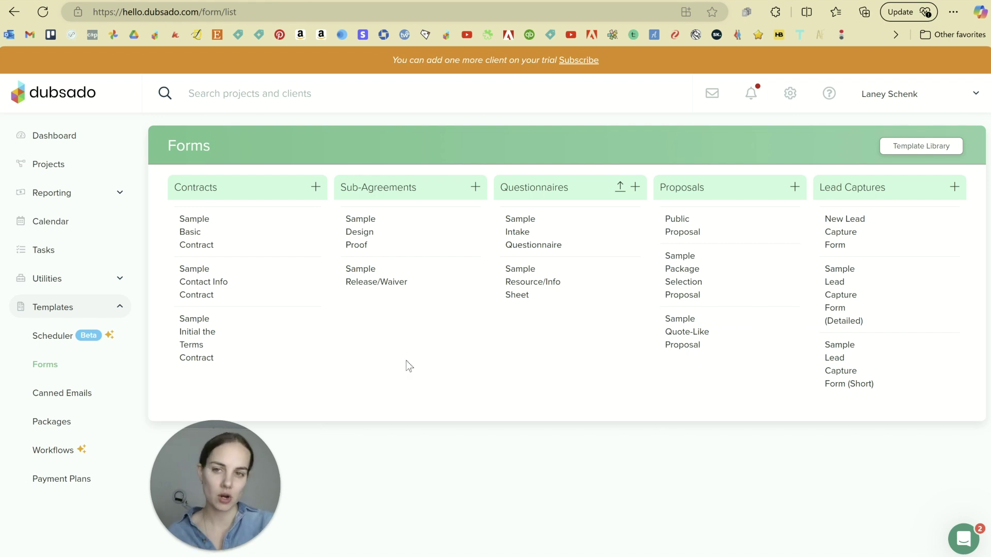
drag(218, 488, 73, 457)
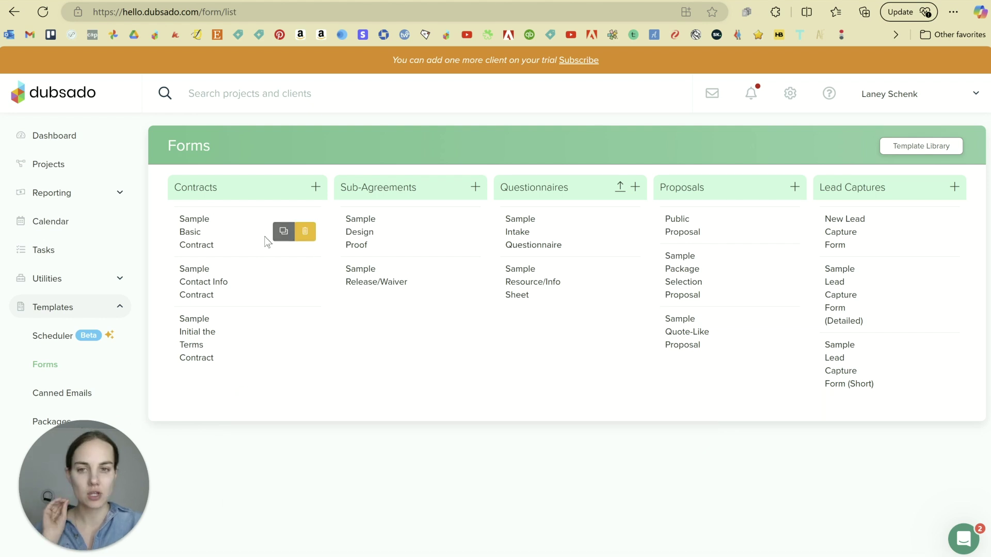
Open the Sample Basic Contract and examine its sections, client and business owner signature fields, and available form elements.
click(203, 251)
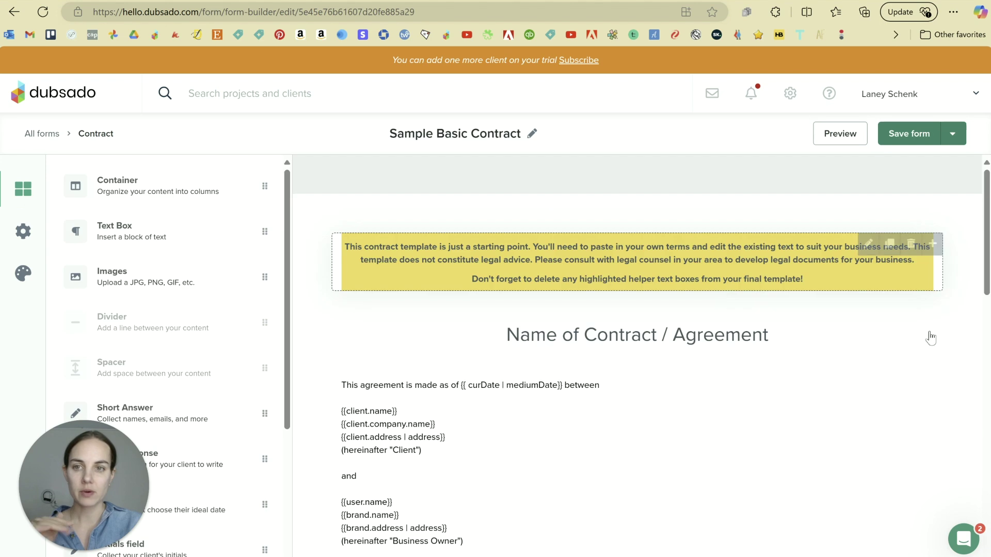
scroll(452, 255, down, 10)
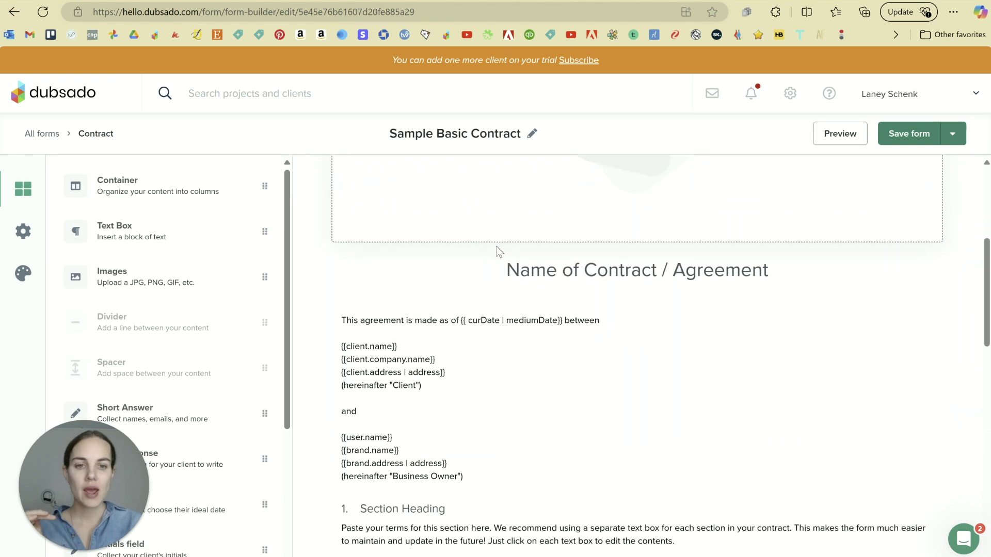
scroll(594, 284, down, 6)
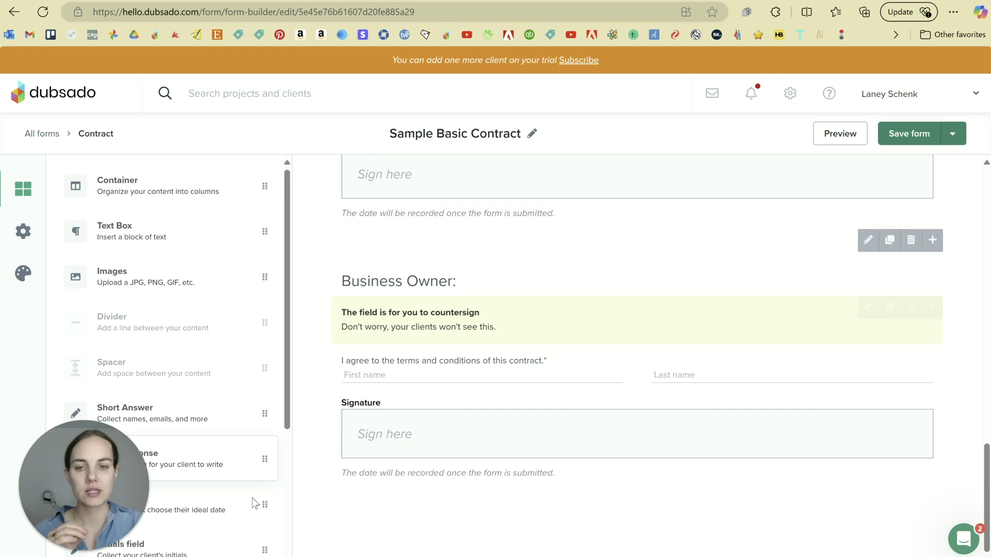
scroll(446, 187, up, 3)
scroll(488, 319, down, 3)
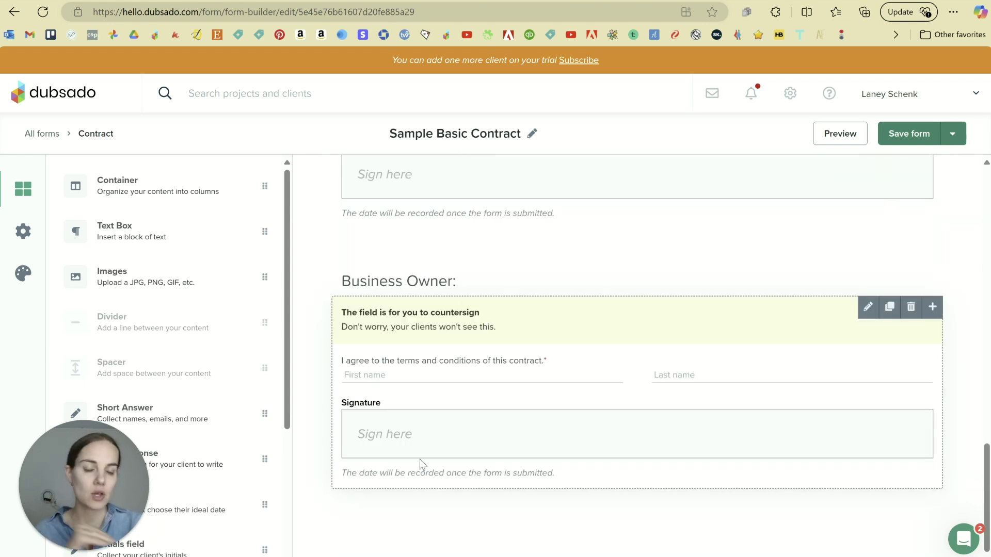
scroll(421, 463, up, 15)
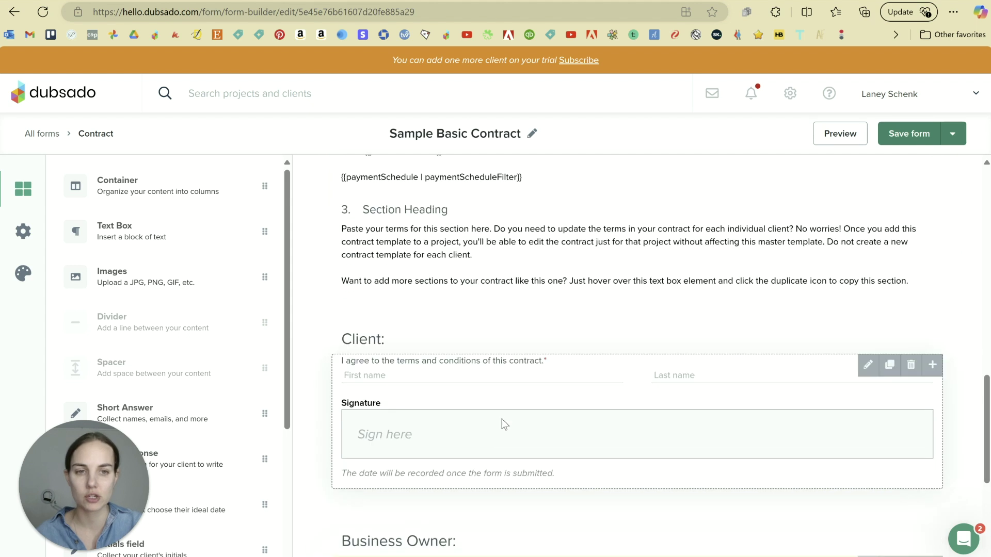
scroll(504, 425, up, 6)
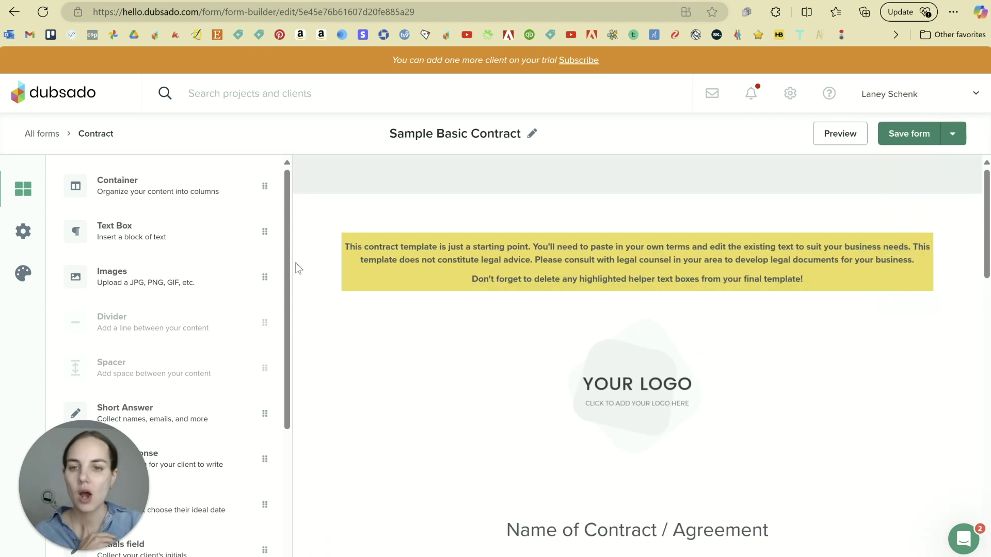
drag(287, 268, 292, 400)
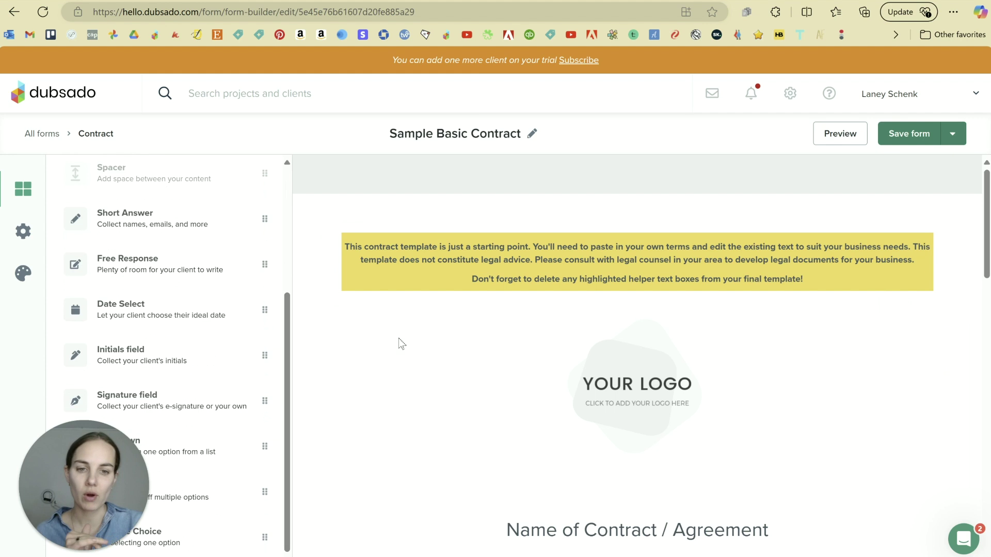
scroll(189, 278, up, 4)
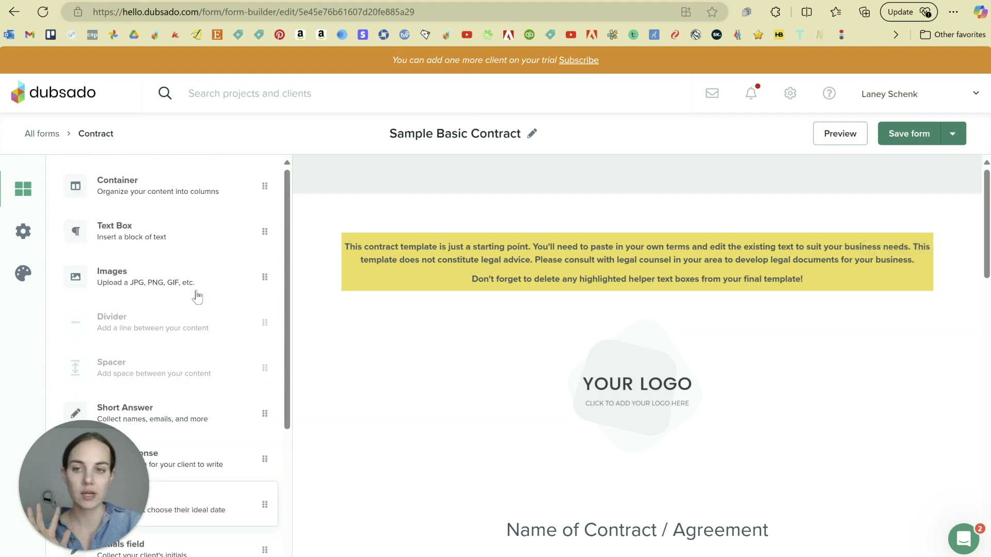
Replace the YOUR LOGO placeholder near the start of the contract with the blue Design by Laney logo from the image library.
scroll(622, 278, down, 3)
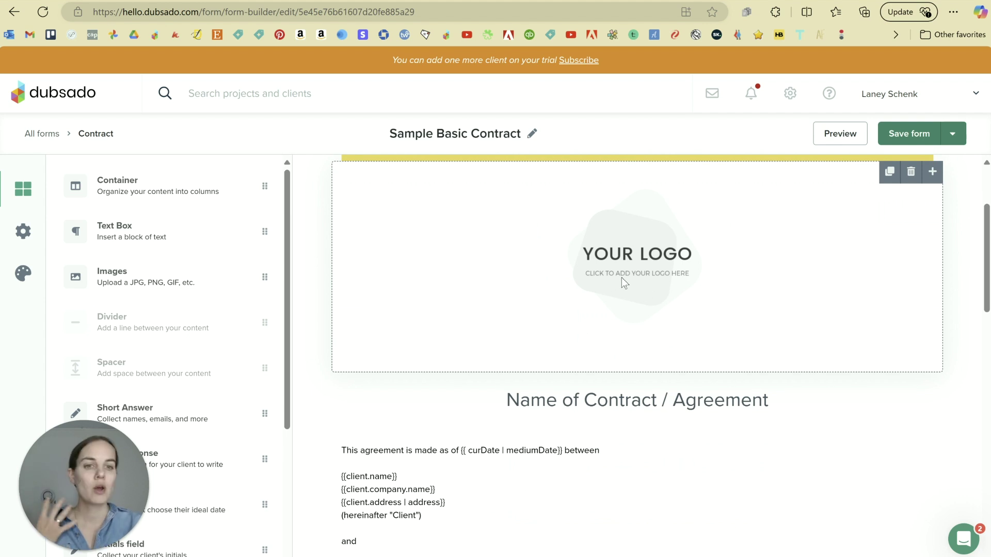
scroll(621, 277, down, 3)
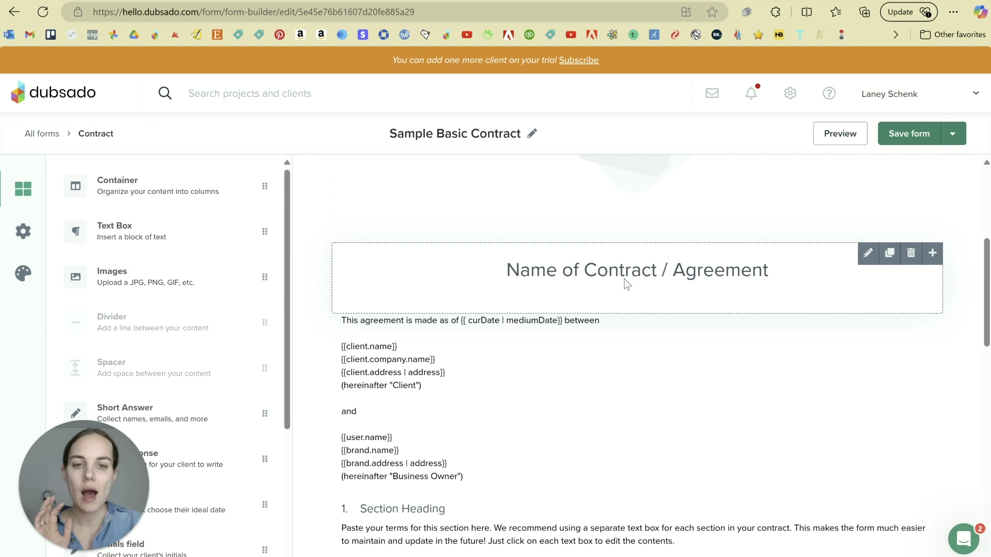
scroll(624, 279, up, 2)
click(579, 194)
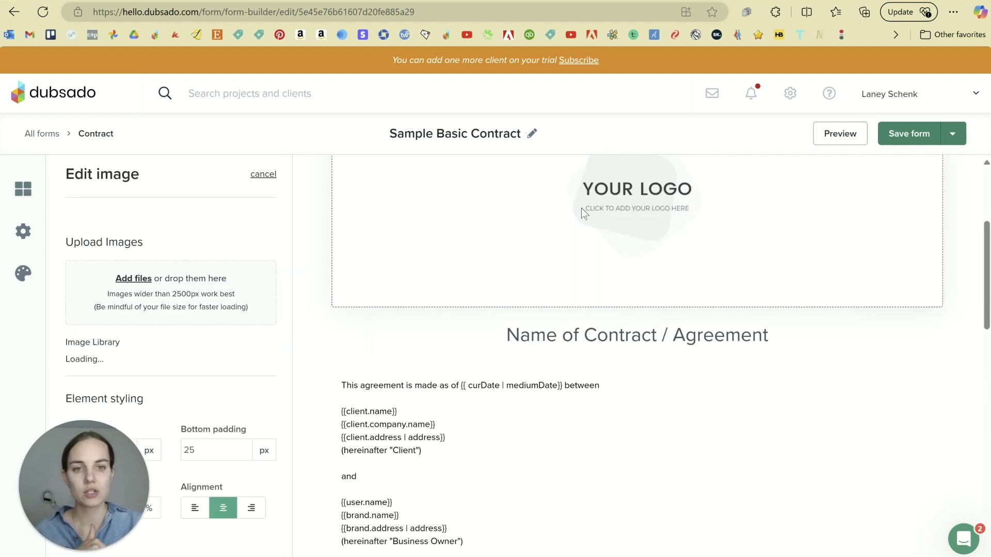
scroll(602, 254, up, 4)
scroll(627, 289, down, 3)
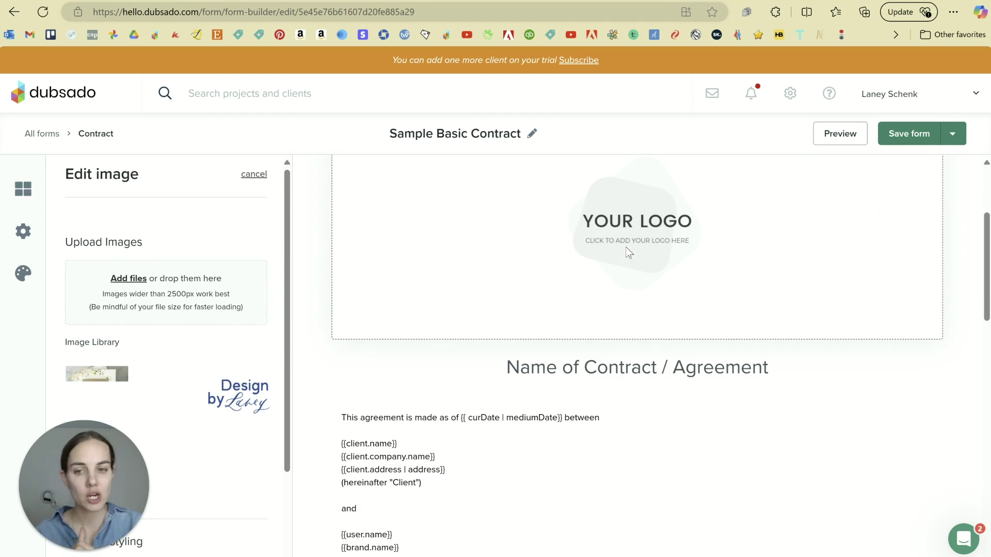
click(238, 398)
scroll(652, 217, up, 3)
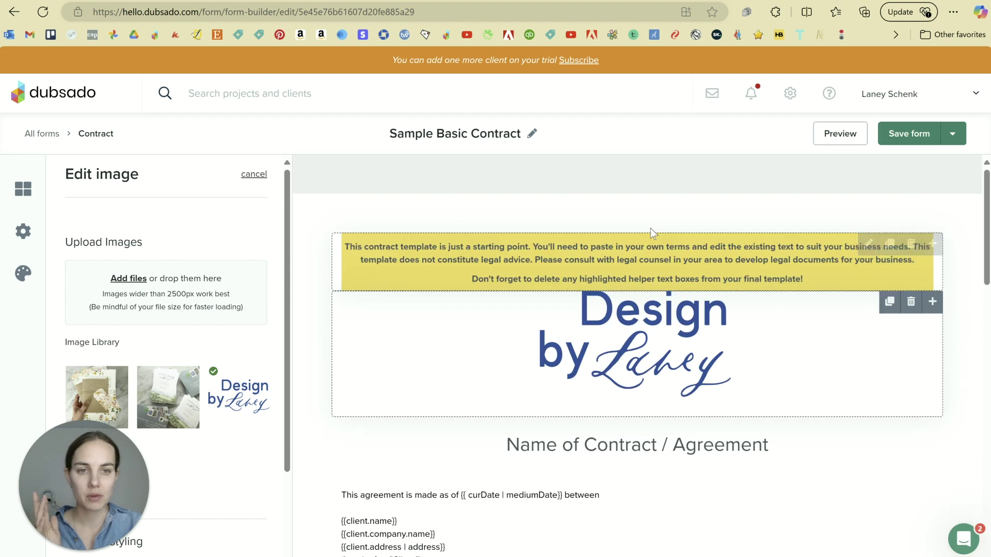
Set the alignment of the contract's logo image to right.
scroll(309, 235, down, 3)
scroll(250, 387, down, 2)
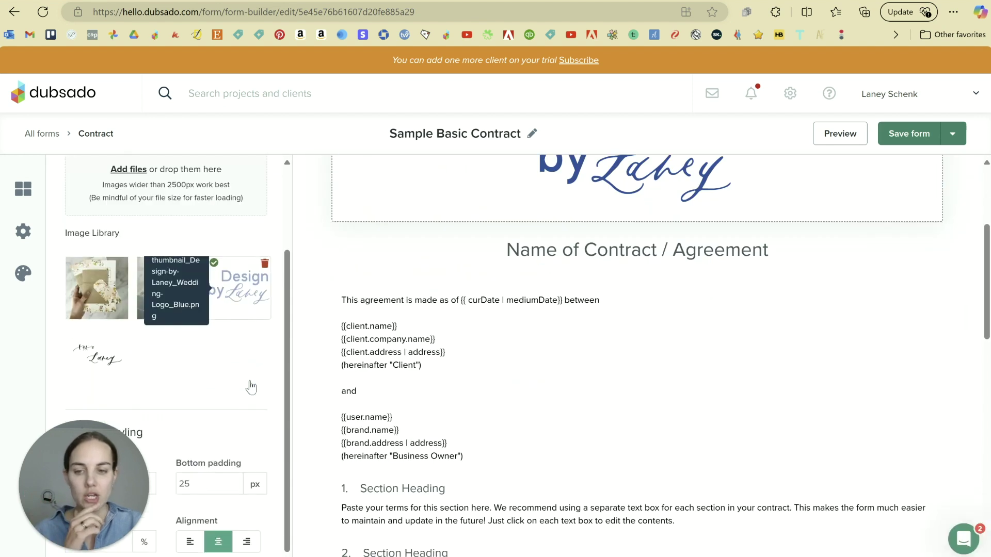
click(248, 550)
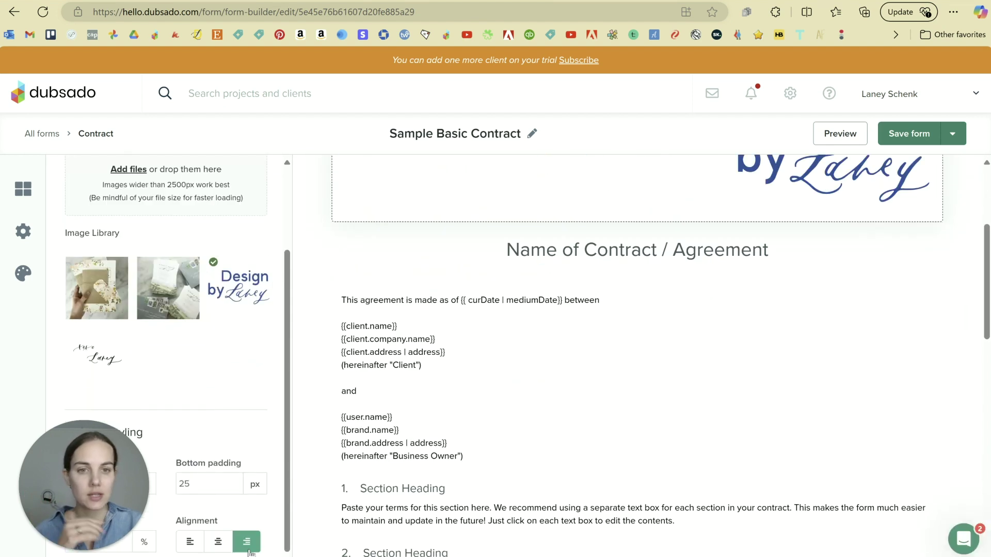
scroll(656, 225, up, 1)
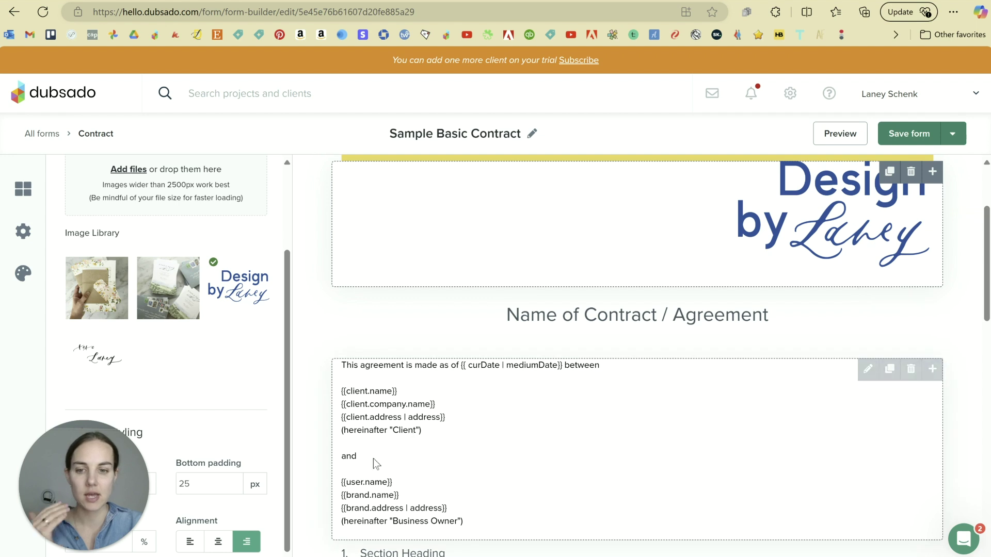
Open the Name of Contract / Agreement heading to show its text editing options, and close the editor.
click(662, 313)
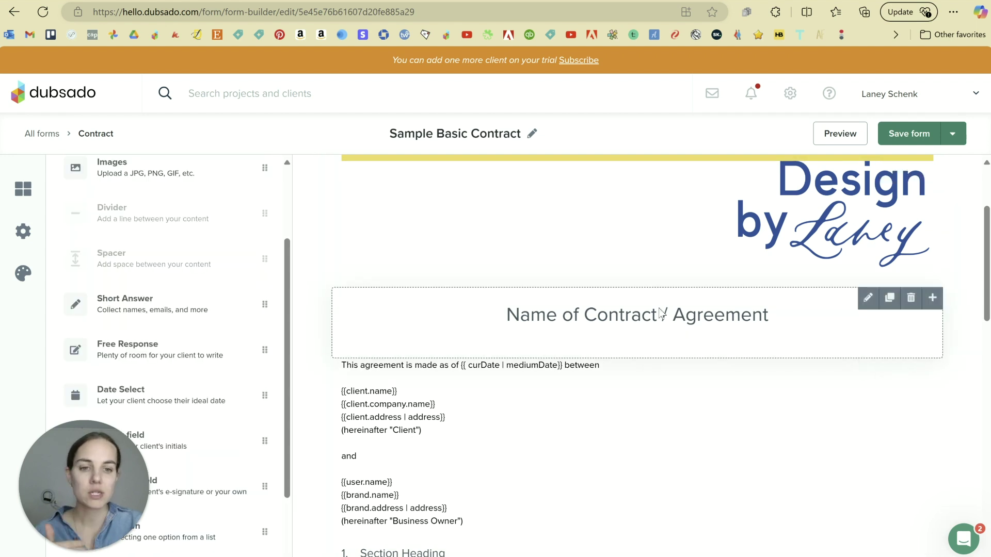
click(643, 316)
triple_click(642, 316)
click(839, 291)
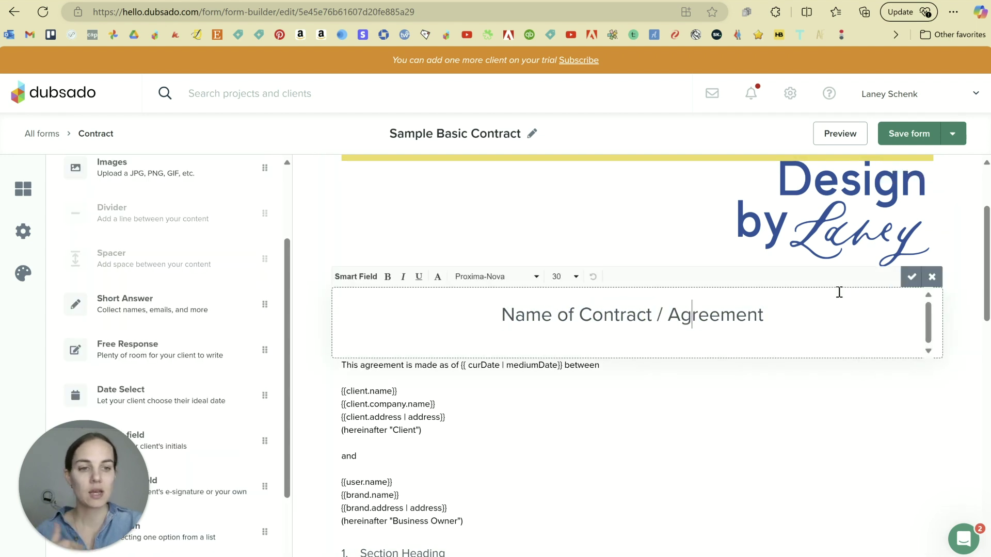
click(911, 277)
Replace {{client.name}} in the agreement's opening text with the Client Full Name smart field.
scroll(418, 280, down, 1)
click(414, 331)
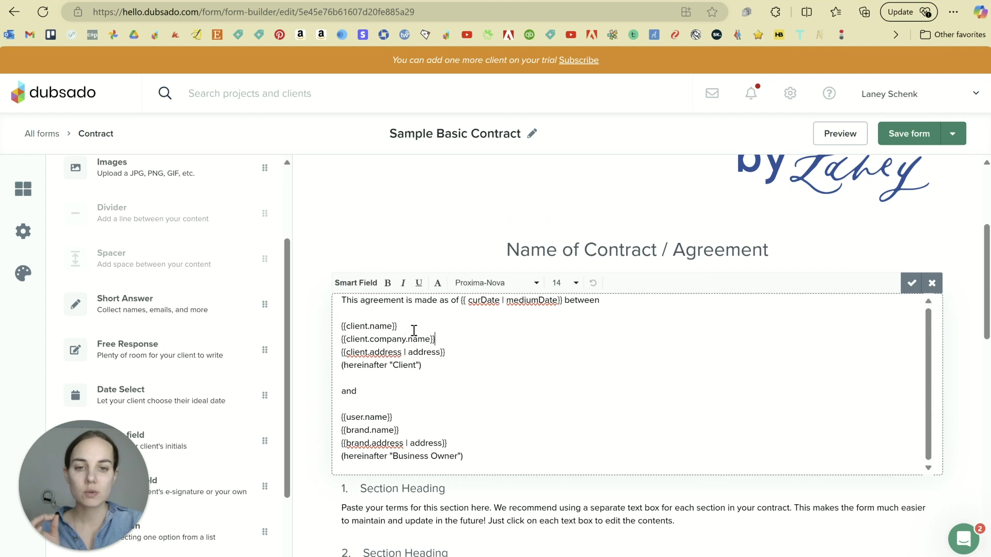
drag(405, 325, 335, 336)
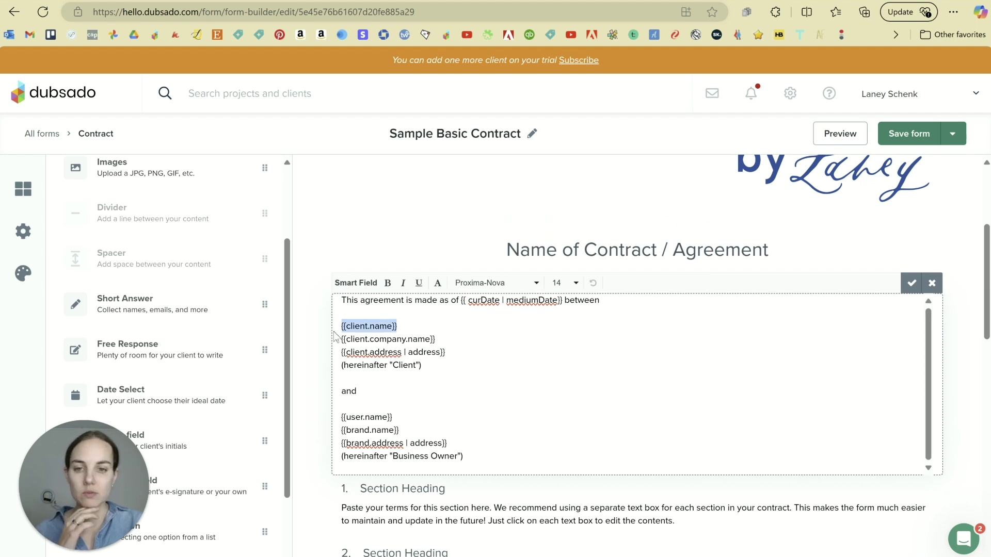
click(356, 285)
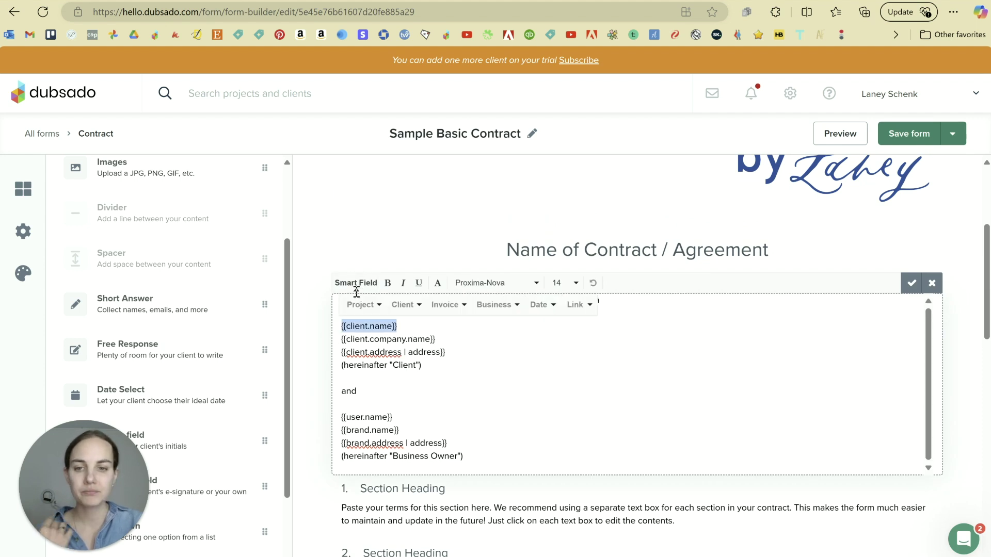
click(408, 308)
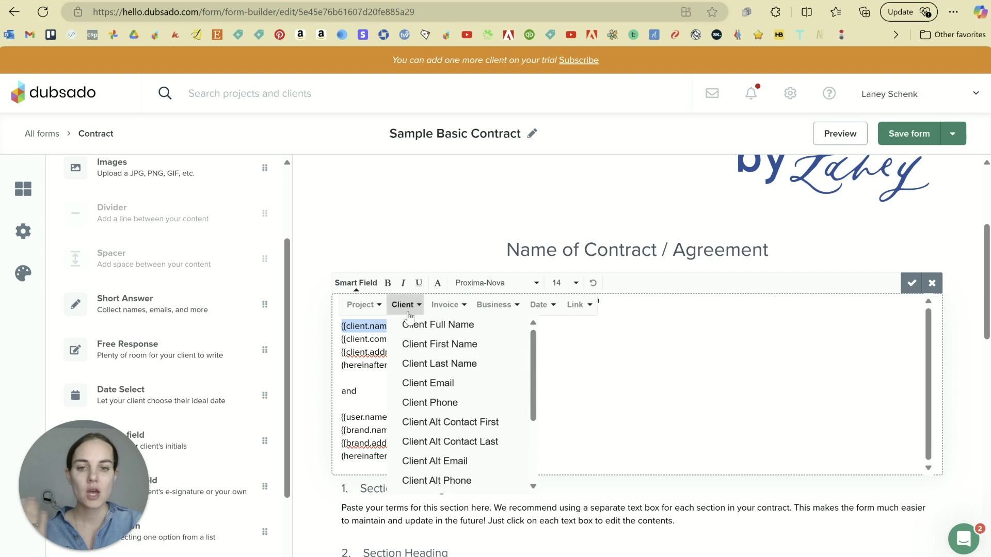
click(409, 326)
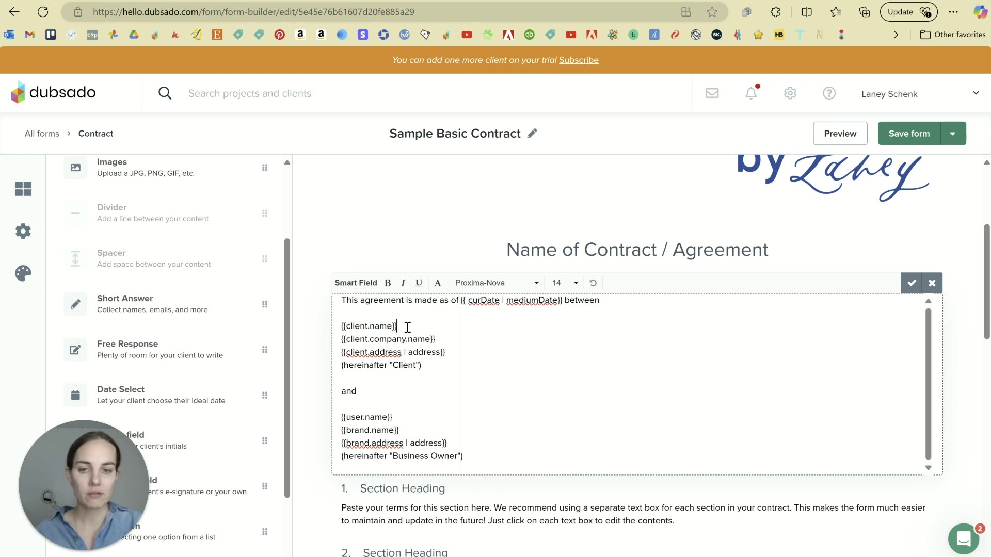
Examine the client name smart field and the client details block in the agreement's opening text.
drag(399, 331, 325, 331)
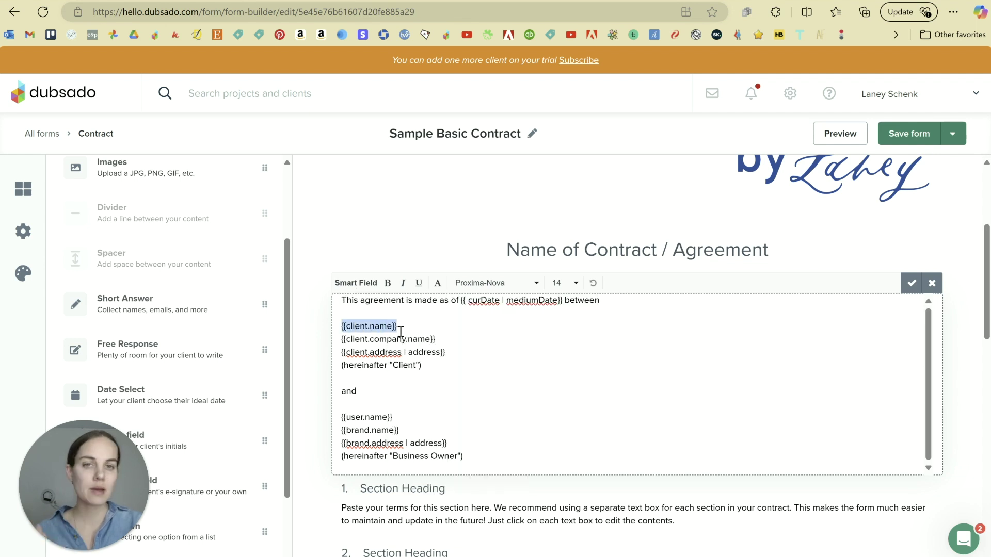
click(422, 332)
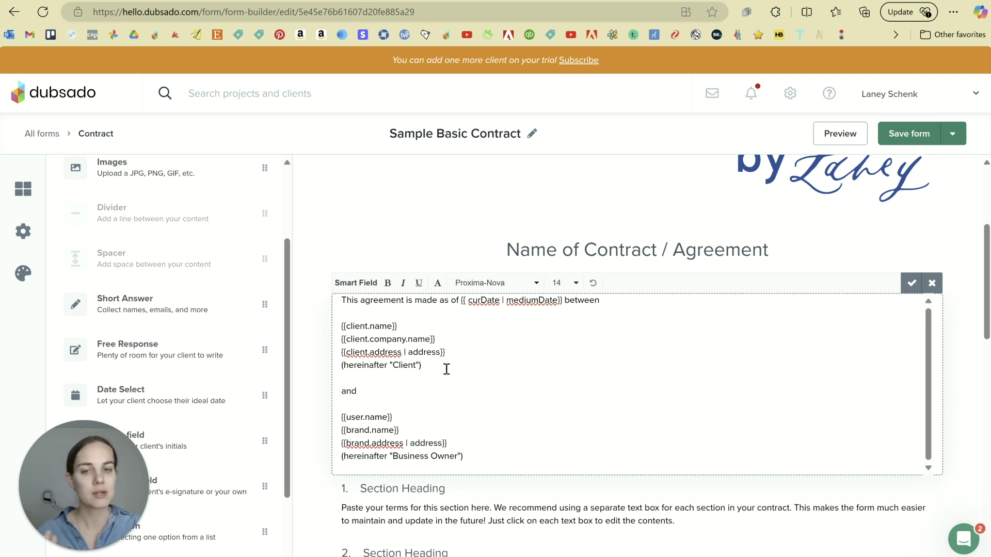
drag(446, 369, 336, 309)
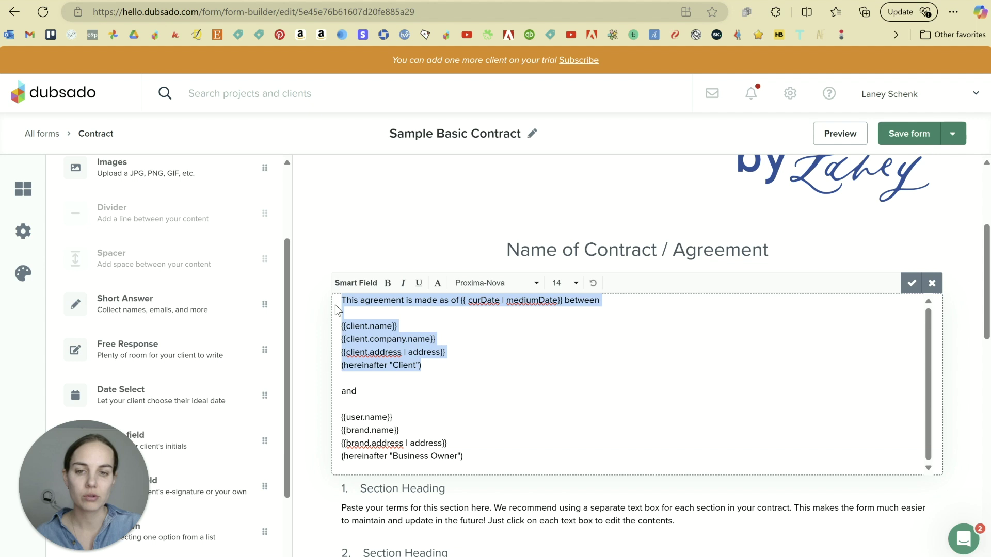
click(416, 330)
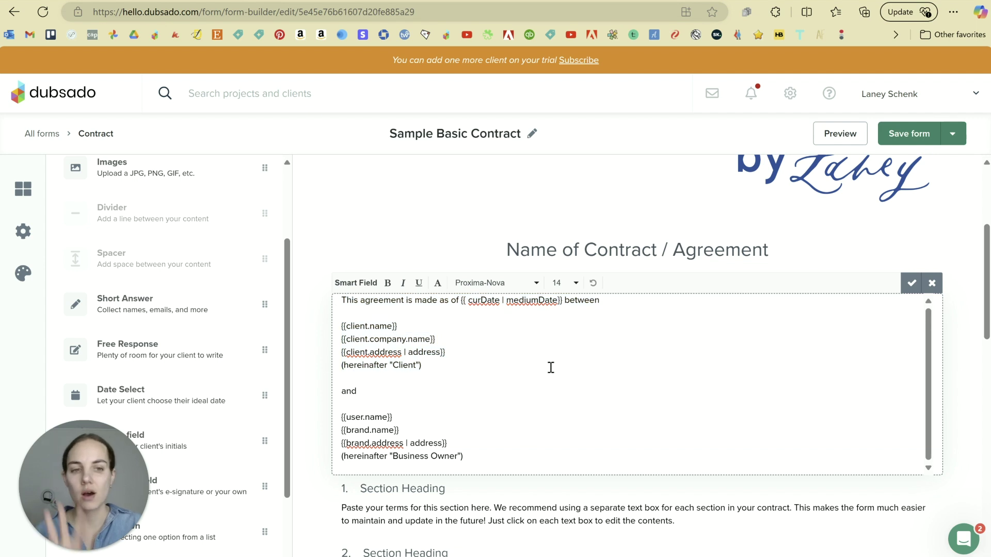
scroll(473, 349, down, 2)
scroll(472, 349, up, 2)
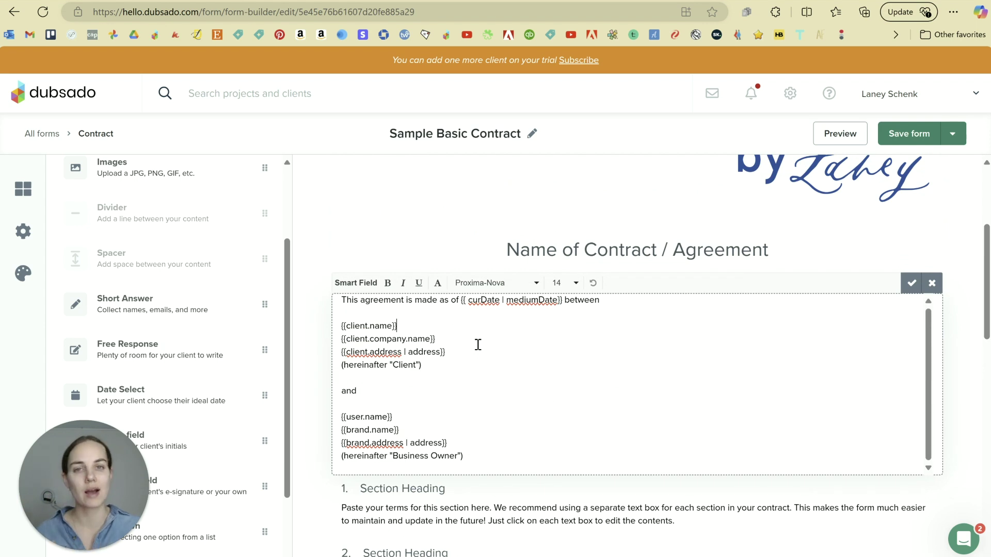
Close the opening text block and look through the remaining sections of the contract.
scroll(544, 376, down, 5)
click(545, 375)
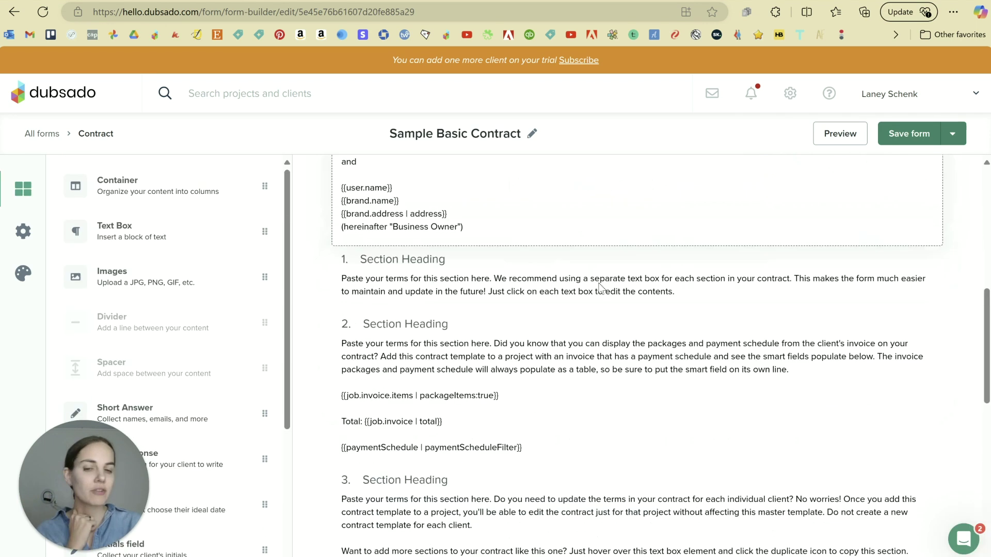
scroll(600, 289, down, 2)
scroll(598, 288, down, 5)
scroll(597, 287, up, 15)
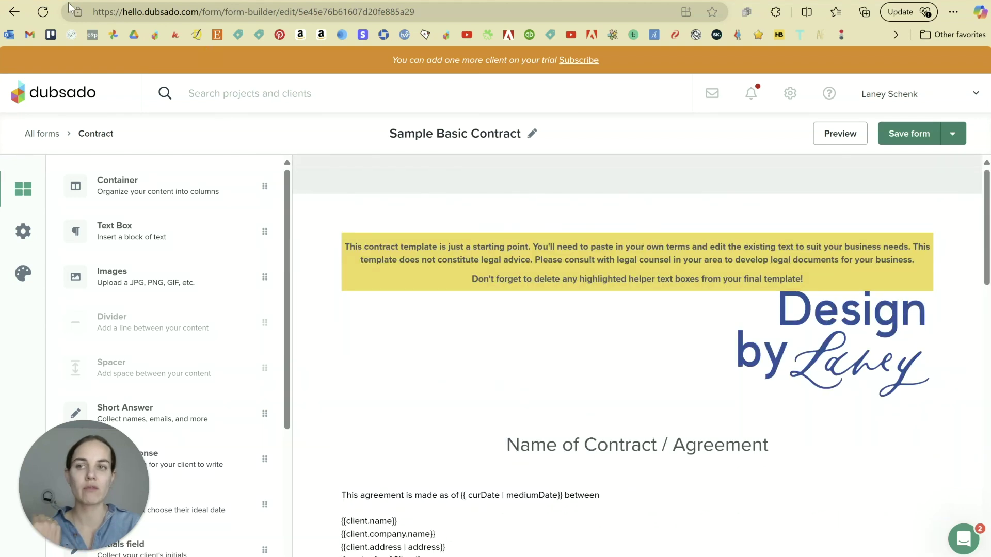
Leave the contract template and look over the Wedding Inquiries form on the designbylaney.com contact page.
click(14, 11)
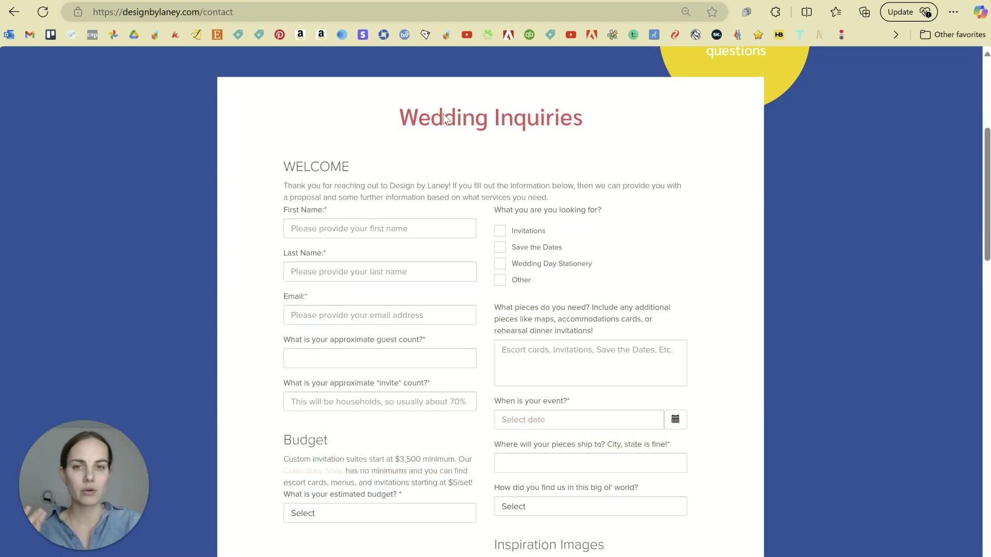
scroll(547, 221, down, 1)
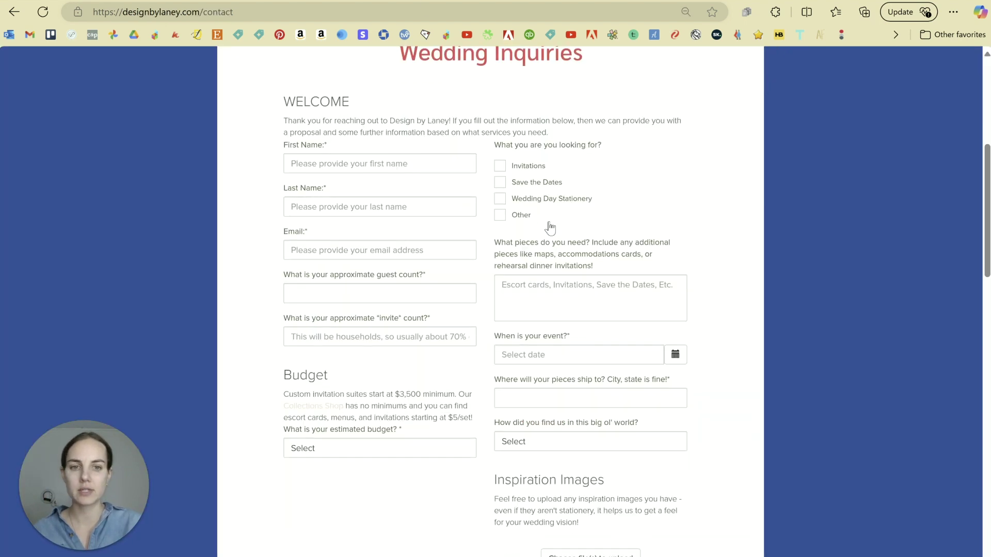
scroll(611, 206, up, 3)
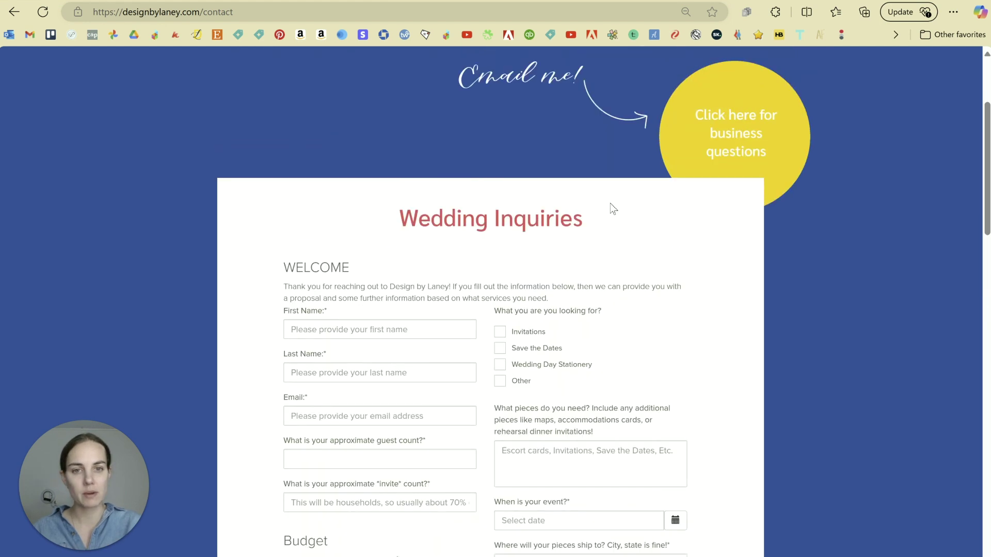
scroll(605, 209, down, 2)
scroll(604, 209, down, 5)
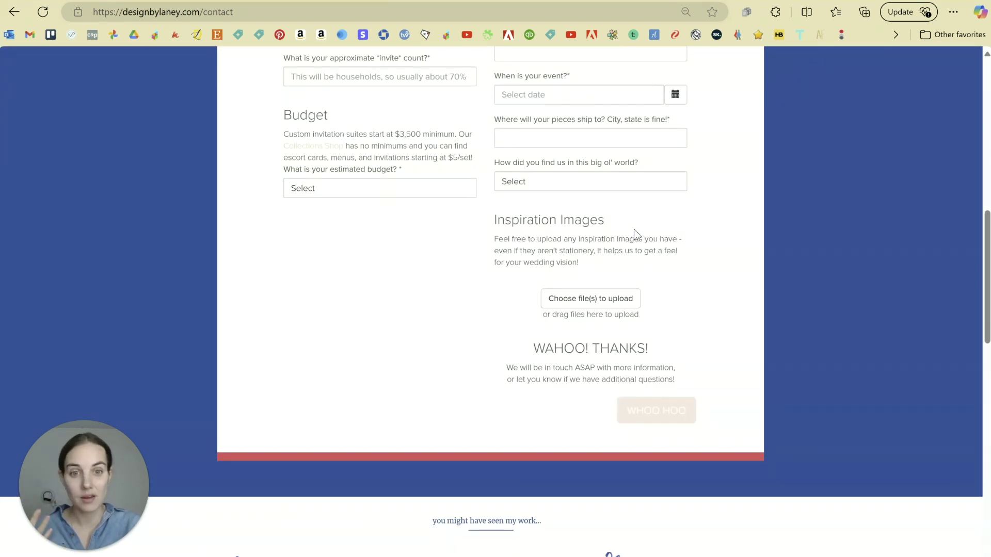
scroll(634, 229, up, 4)
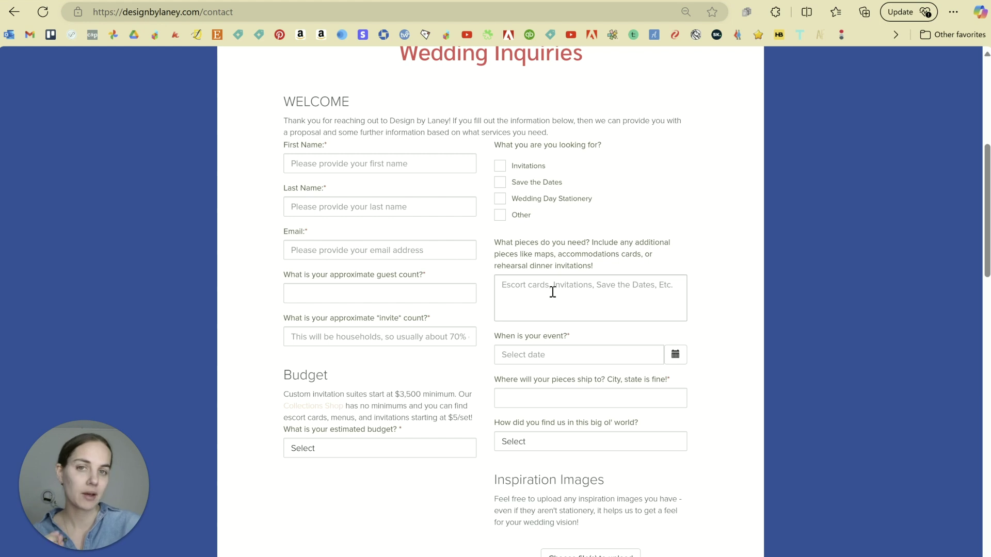
scroll(553, 292, up, 2)
scroll(553, 292, down, 2)
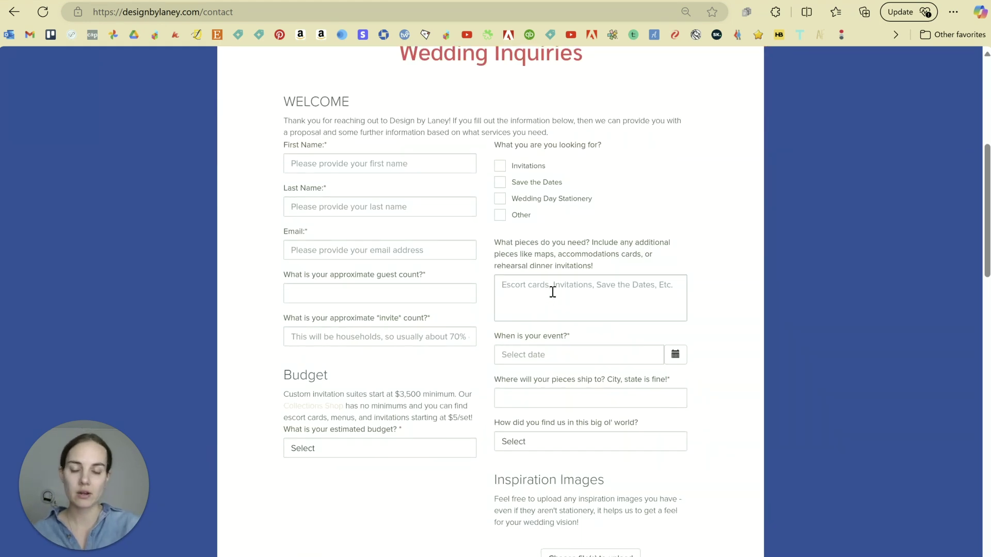
scroll(552, 291, down, 1)
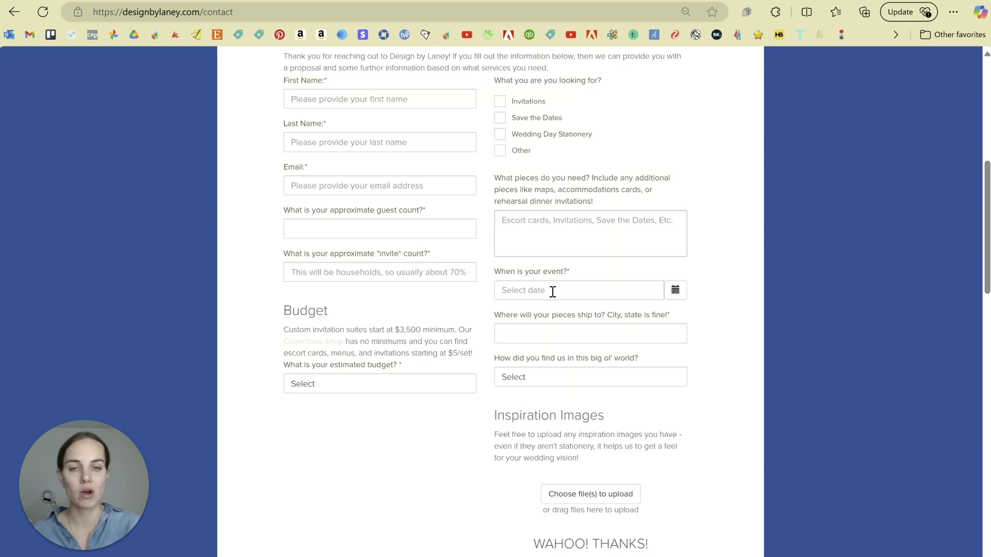
scroll(553, 292, up, 1)
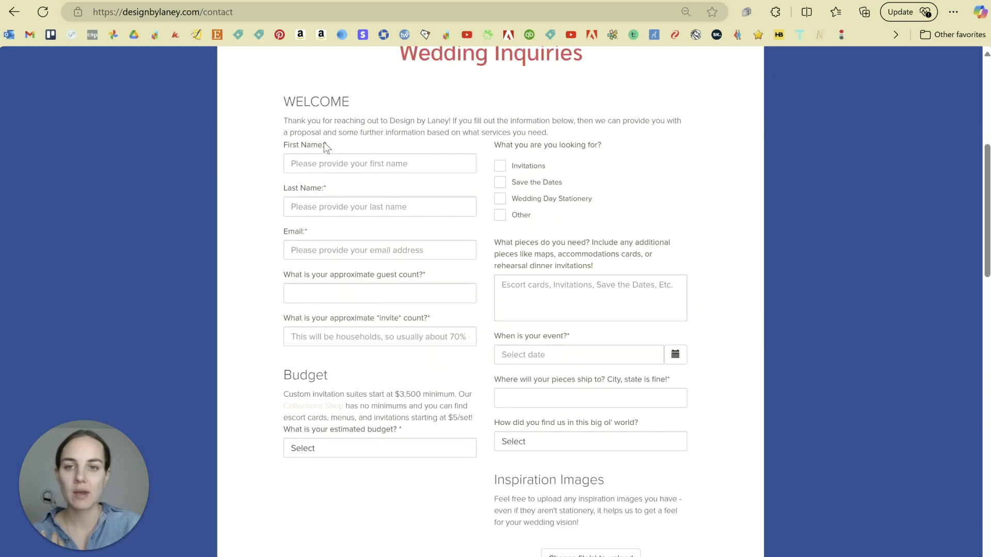
Tick Invitations and Save the Dates under the question about what the client is looking for.
drag(324, 144, 312, 149)
click(500, 167)
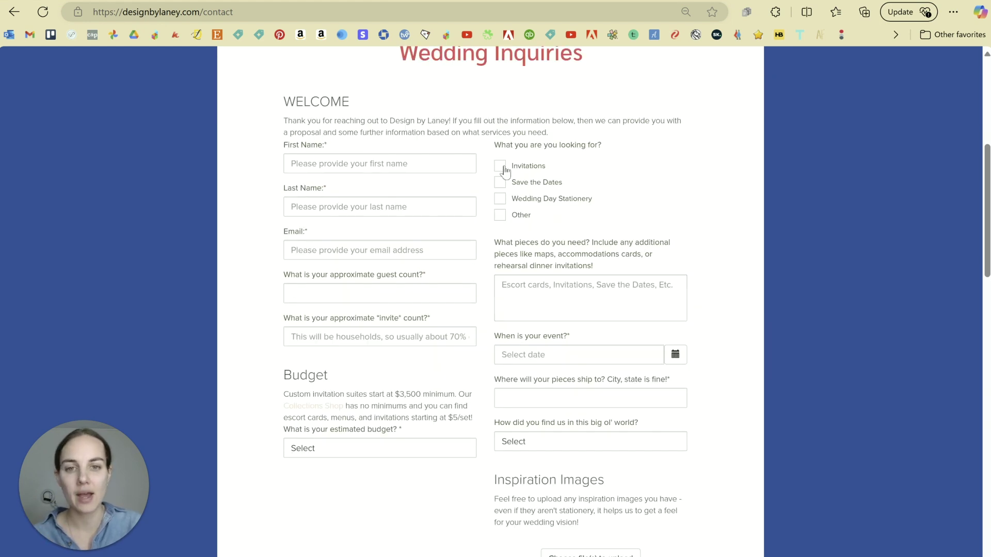
click(504, 184)
scroll(555, 199, down, 1)
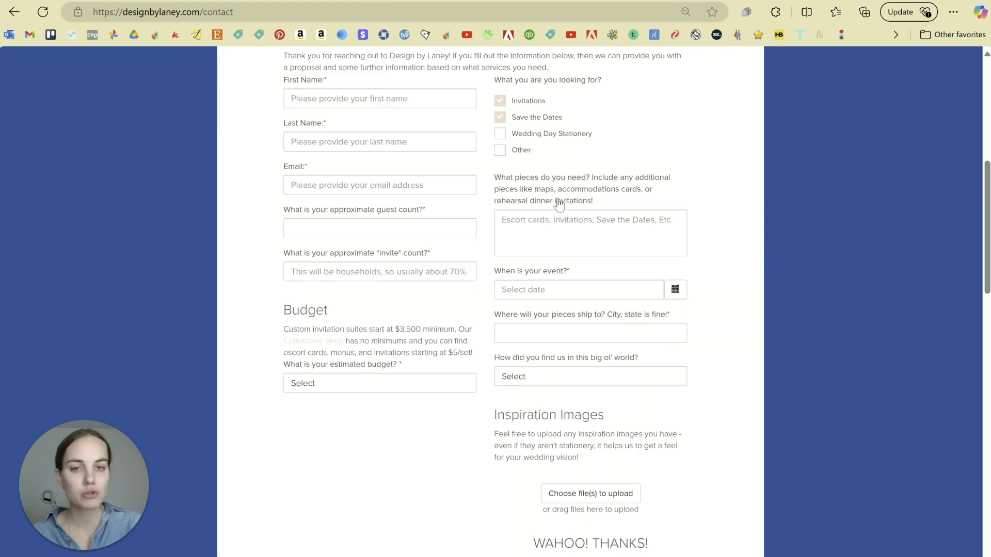
Try the event date picker and show the choices for estimated budget and how the client found the business.
click(675, 290)
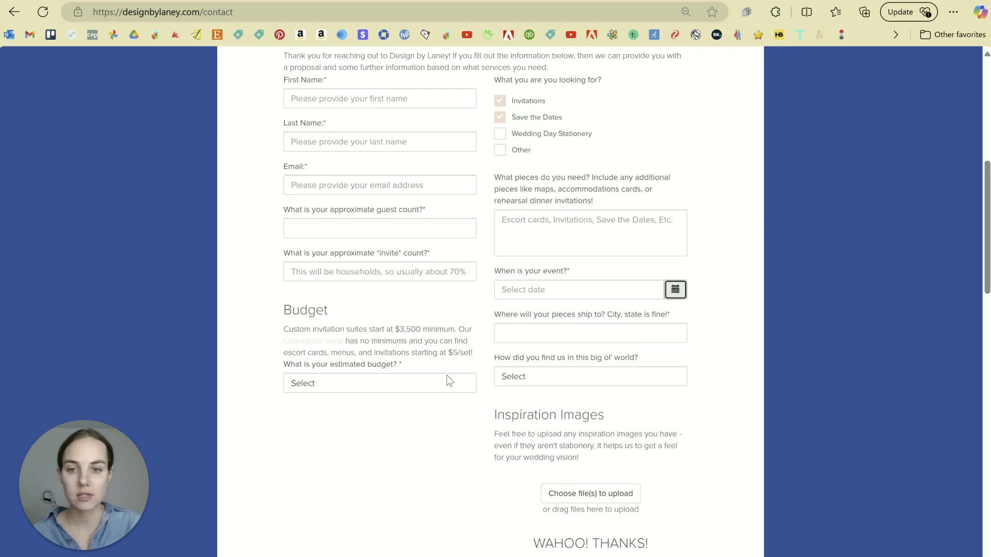
click(371, 391)
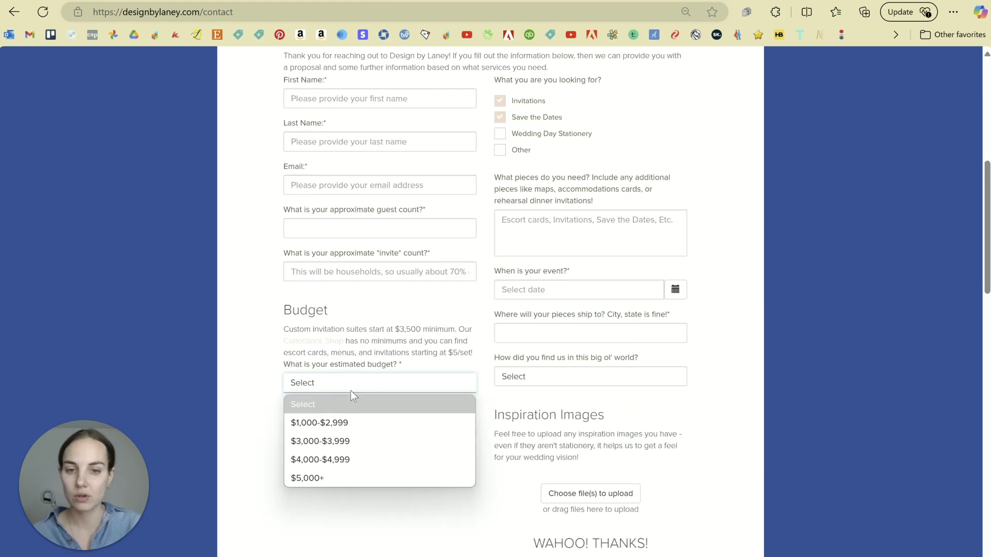
click(351, 385)
click(531, 375)
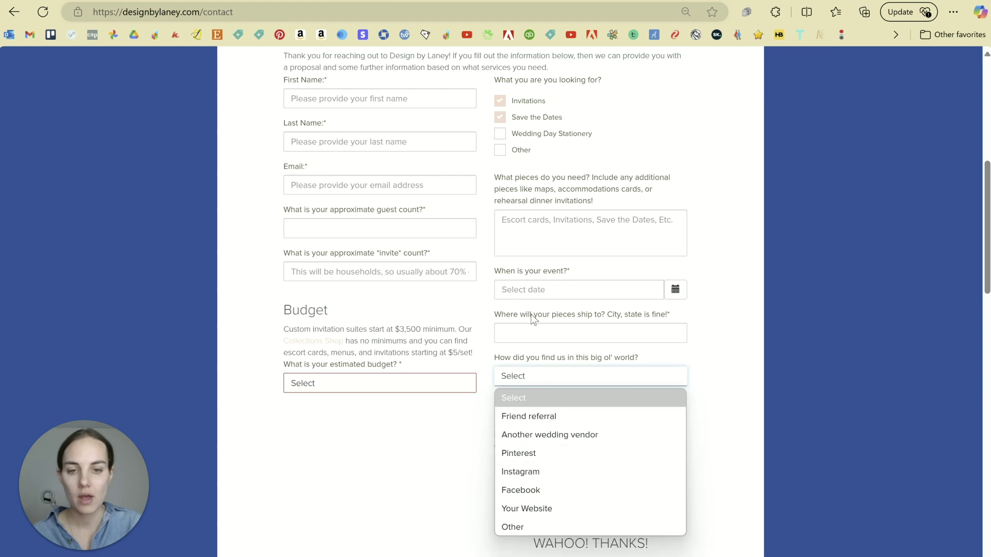
Close the choices for how the client found the business and look over the rest of the Wedding Inquiries form, including the inspiration image upload.
click(575, 378)
scroll(713, 325, down, 3)
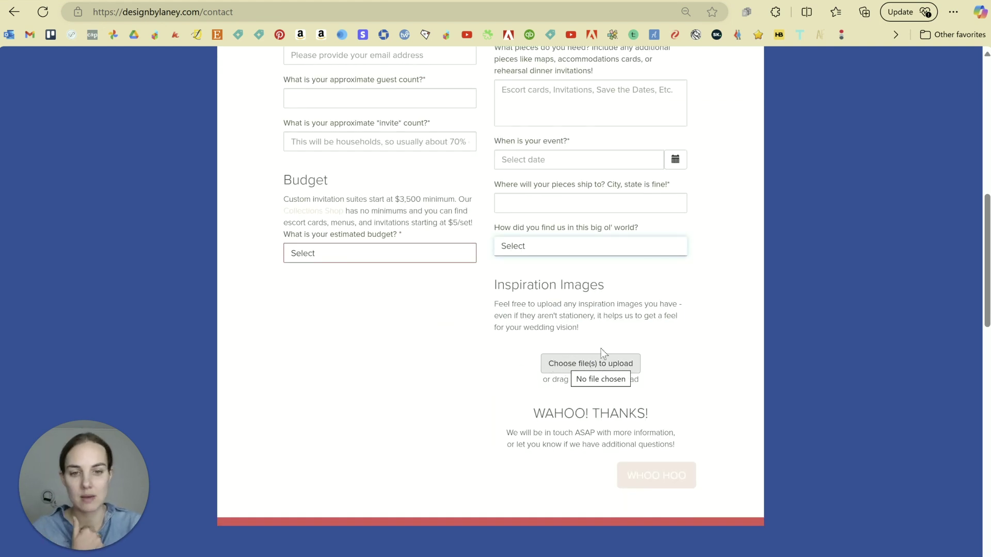
scroll(676, 339, up, 6)
scroll(674, 339, down, 3)
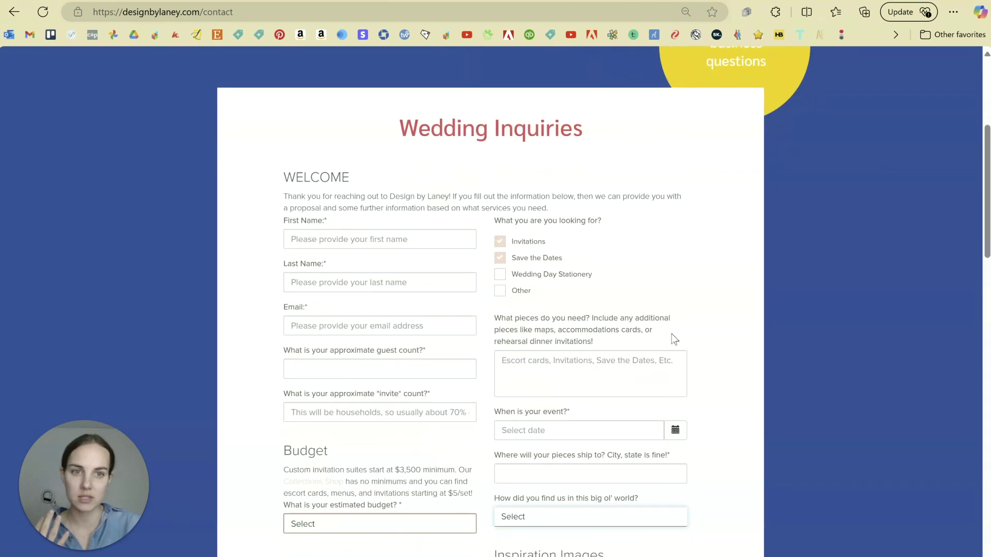
scroll(674, 340, down, 3)
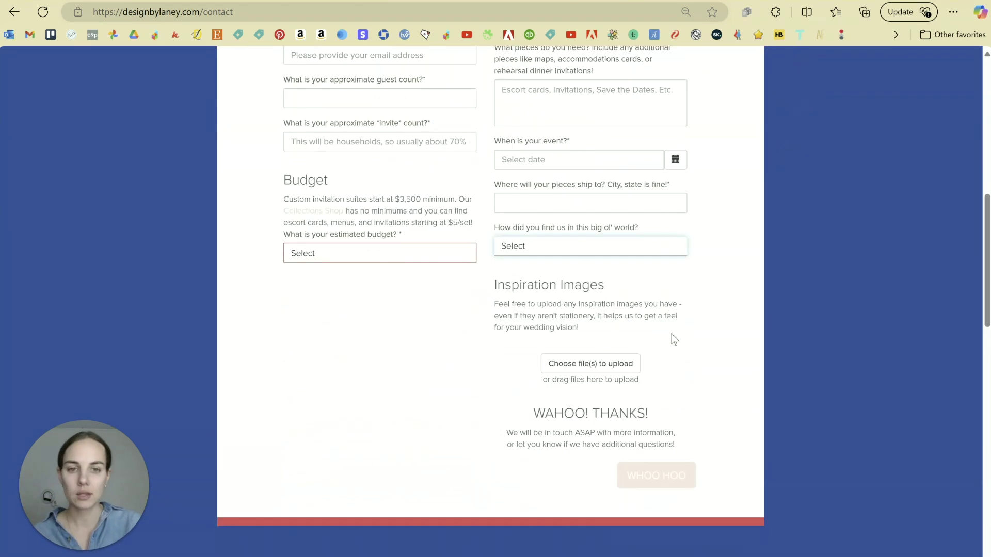
Return to Dubsado and show the forms attached to the Sample Job Name project.
key(alt+Left)
mouse_move(950, 323)
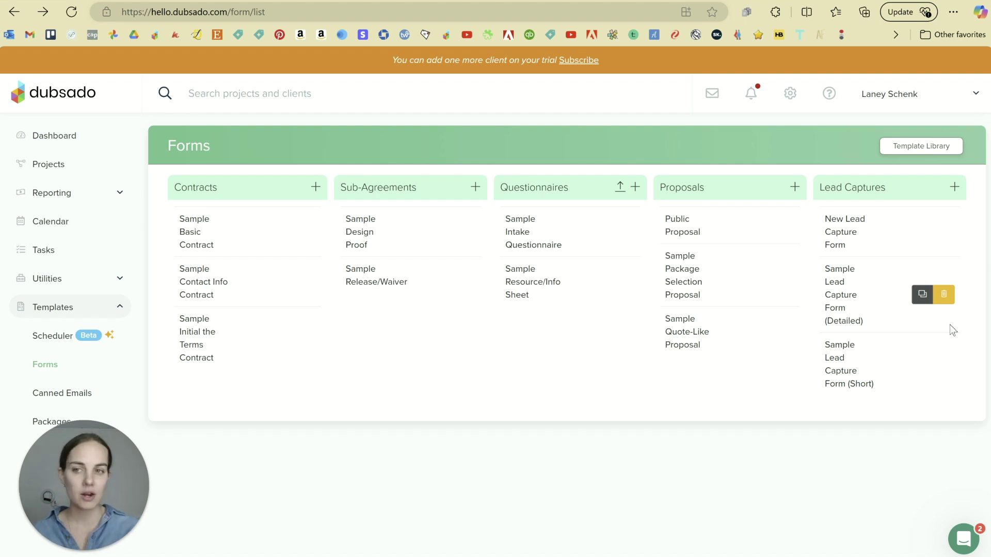
click(99, 174)
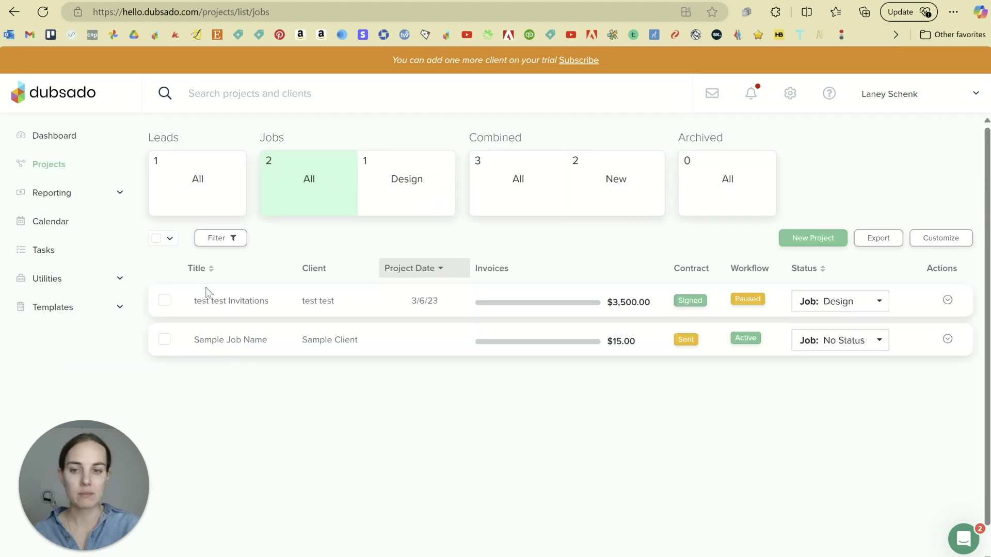
click(196, 339)
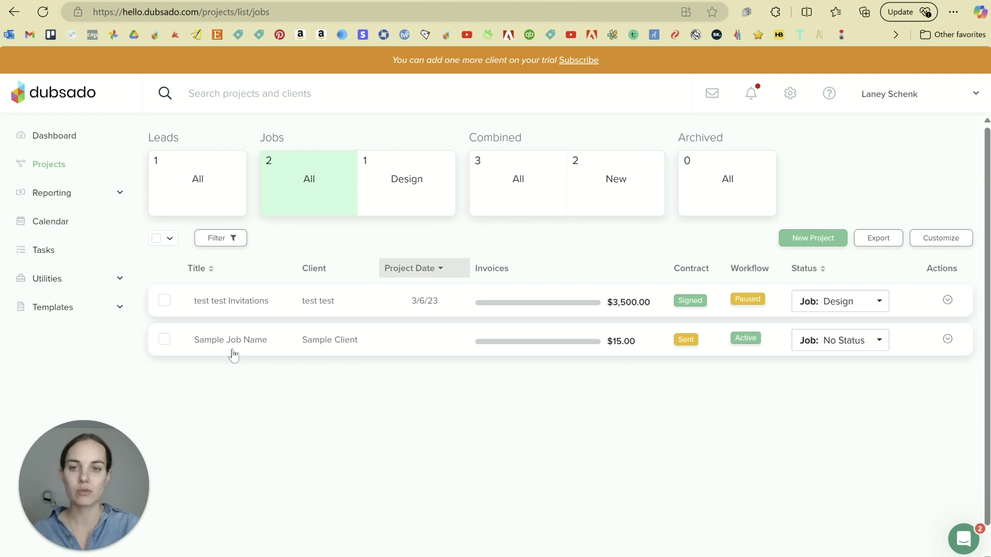
click(232, 351)
click(416, 141)
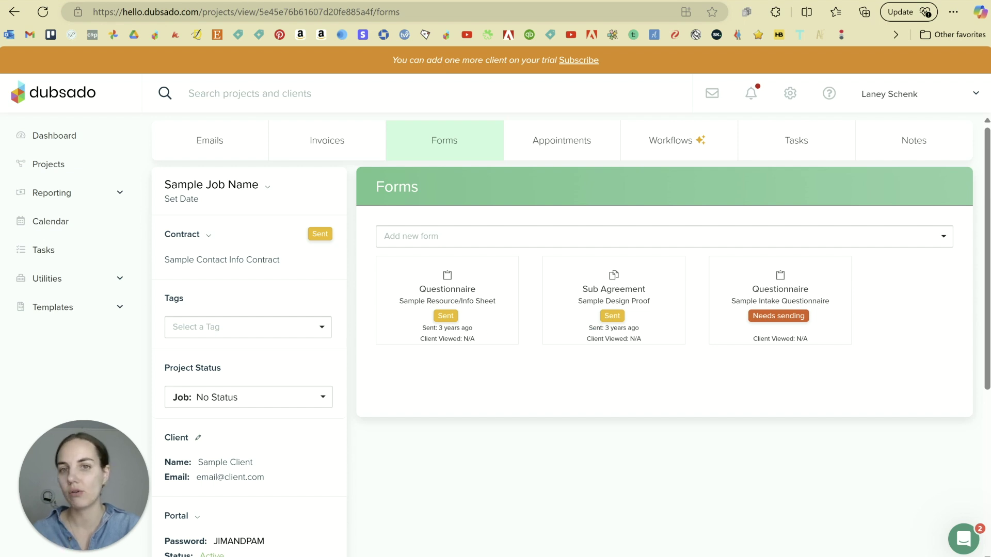
Open the Sample Lead Capture Form (Short) template for editing.
click(41, 308)
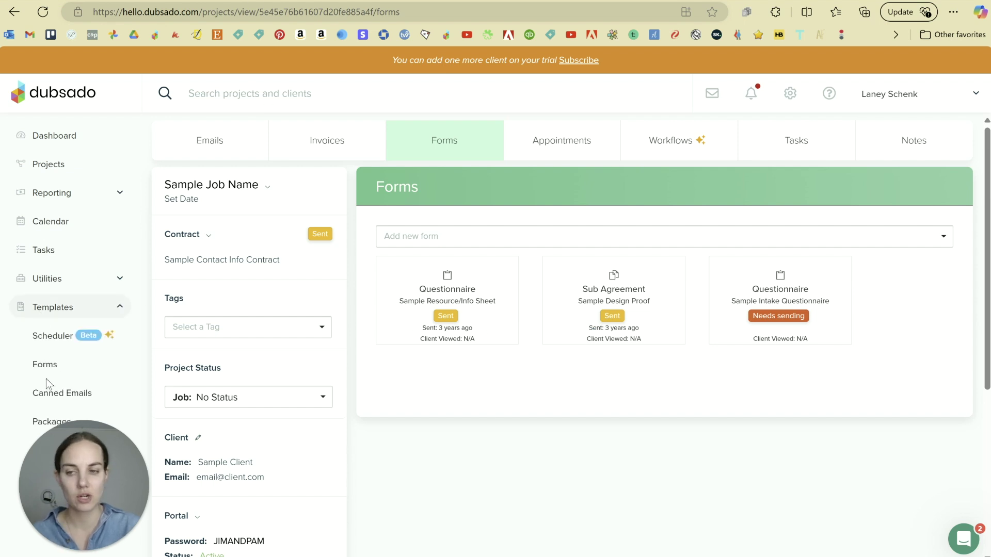
click(44, 364)
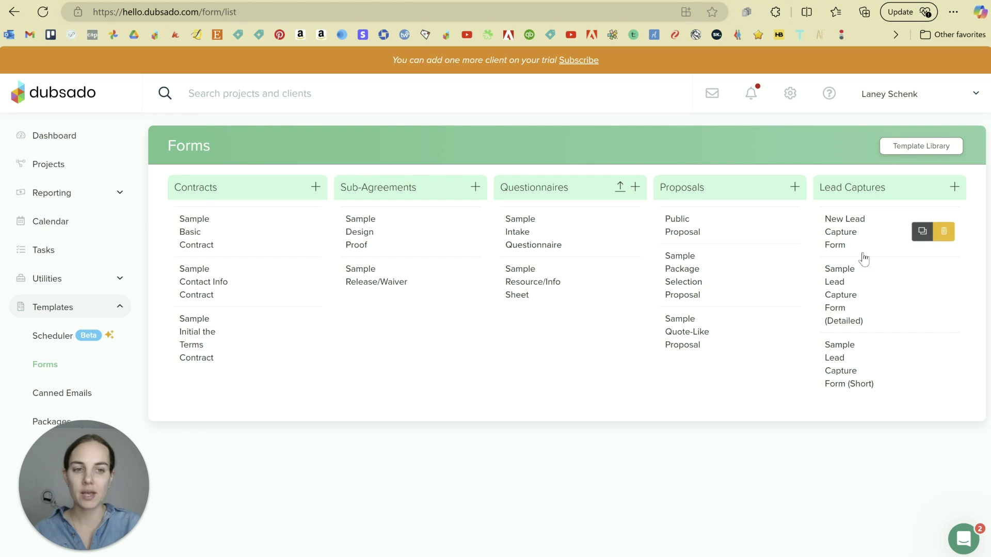
click(869, 383)
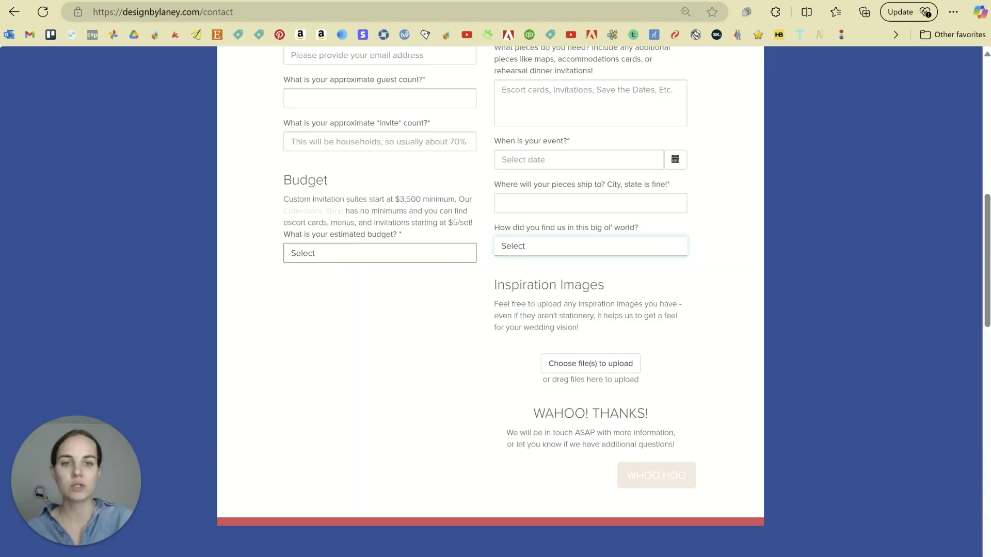
Examine the questions and placeholder hints of the Wedding Inquiries form on the designbylaney.com contact page as a lead capture example.
scroll(500, 387, up, 6)
scroll(472, 189, down, 1)
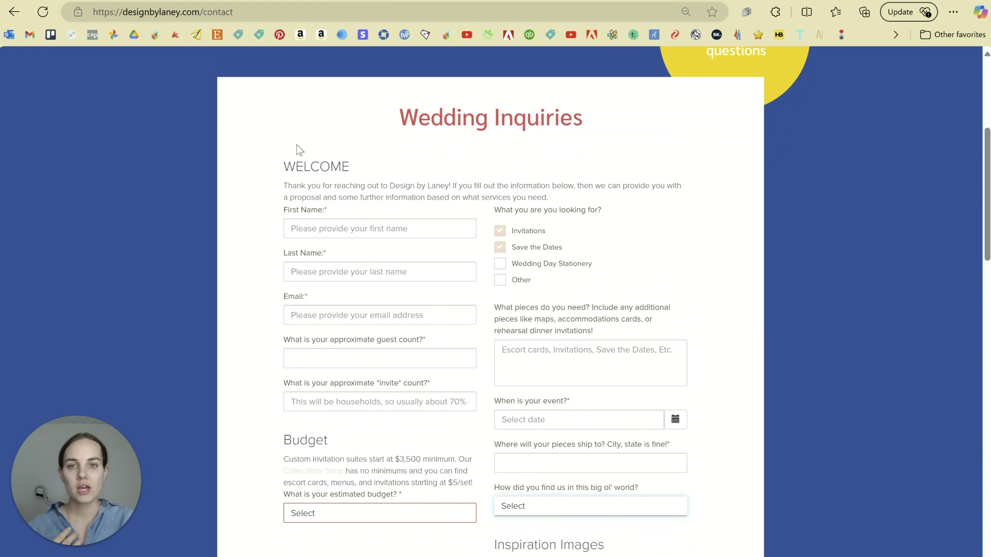
scroll(306, 165, down, 1)
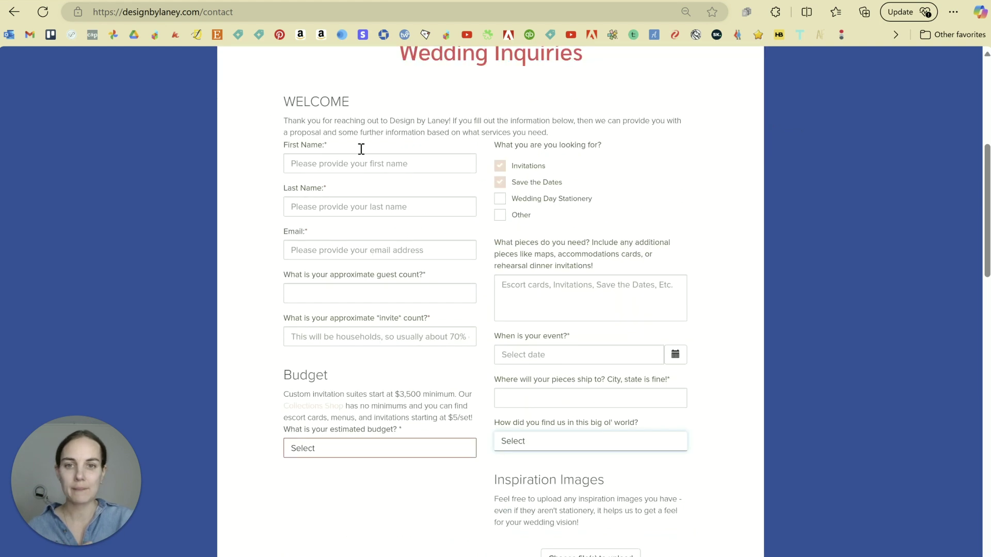
scroll(586, 331, down, 2)
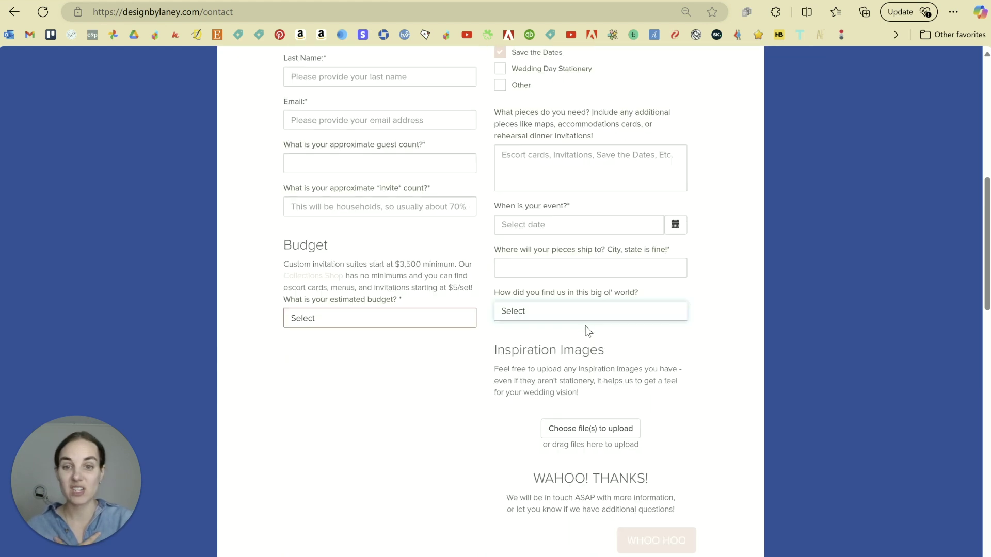
scroll(586, 330, down, 1)
scroll(585, 330, up, 3)
scroll(541, 413, down, 2)
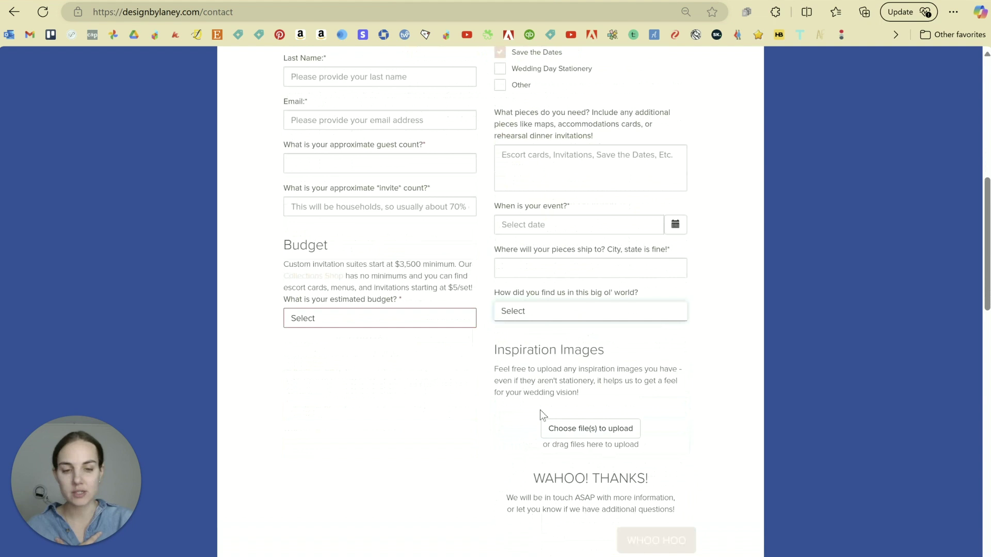
scroll(630, 449, up, 3)
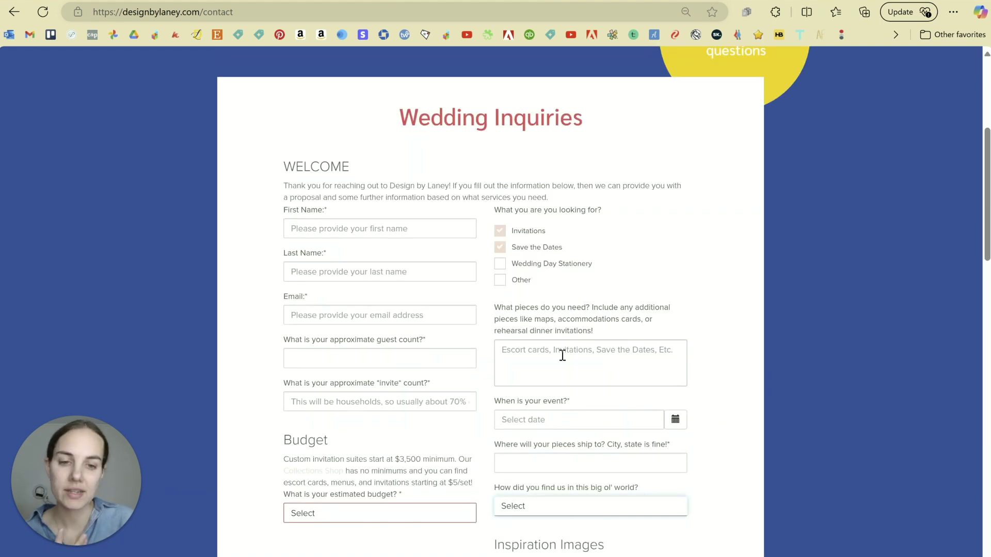
click(524, 351)
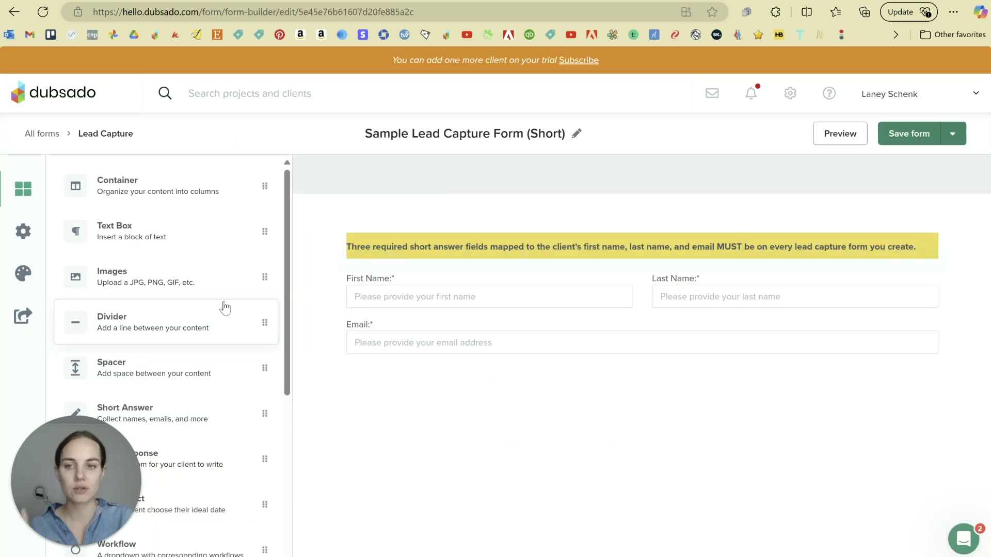
Add a short answer "How many hours do you expect the event to last?" below Email, with placeholder "Make sure to include setup and breakdown!", and save.
scroll(173, 274, down, 2)
drag(124, 281, 491, 370)
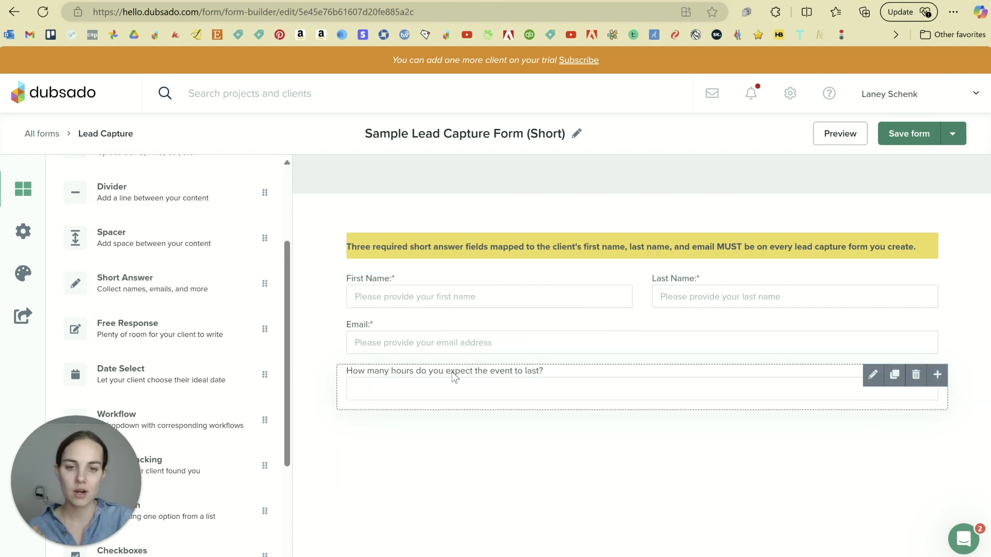
click(420, 389)
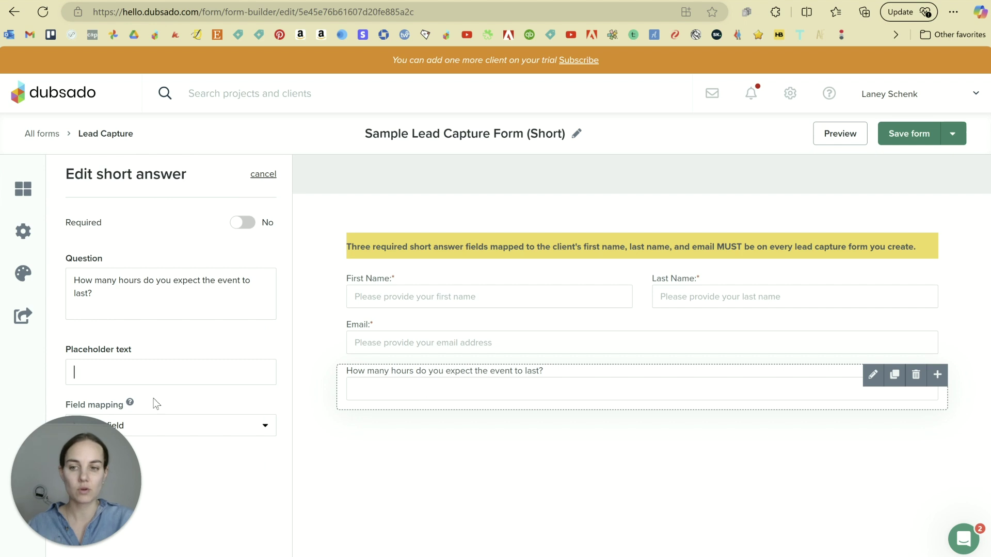
text(Make sure t)
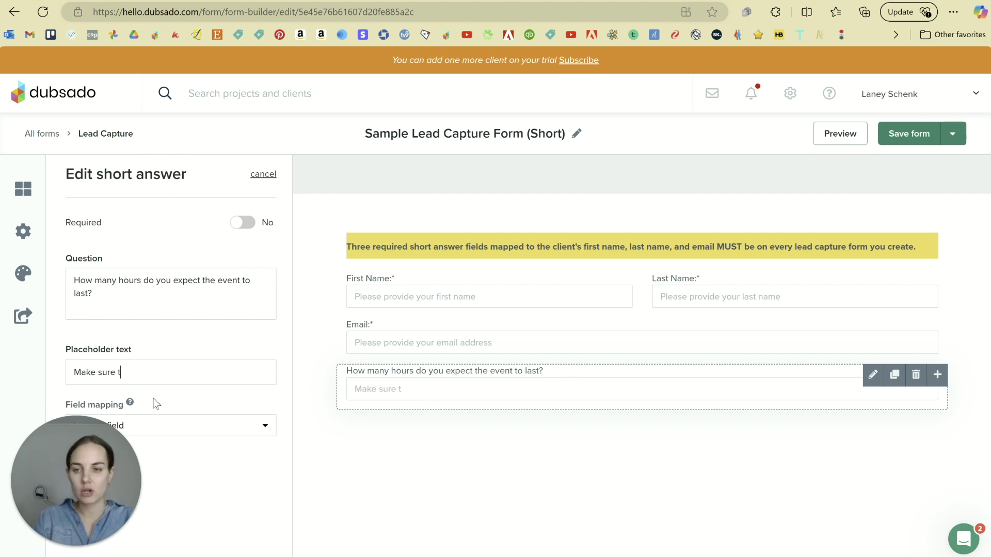
text(o include setup and breakdown!)
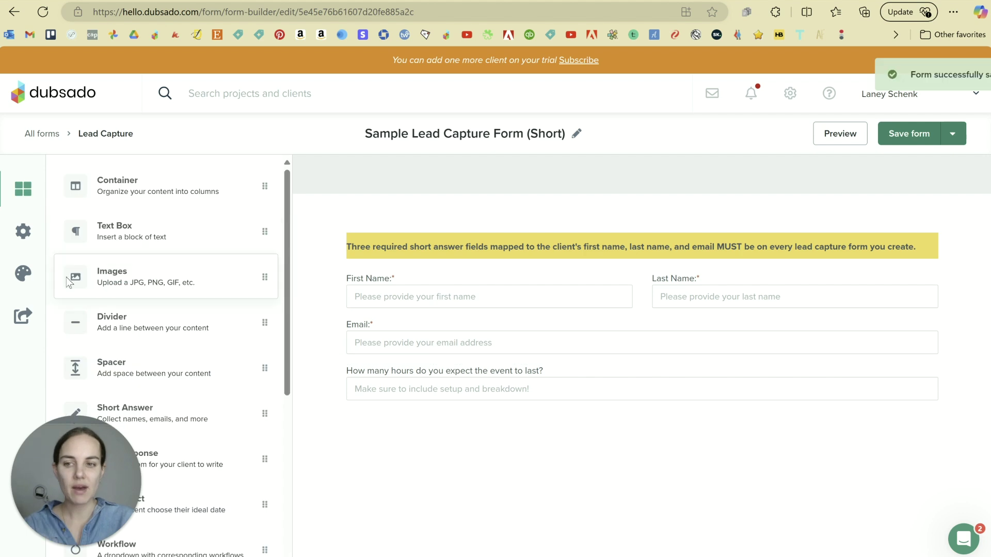
Show the lead capture form's sharing options, copy its direct link and open it in a new browser tab.
click(24, 318)
scroll(136, 274, down, 1)
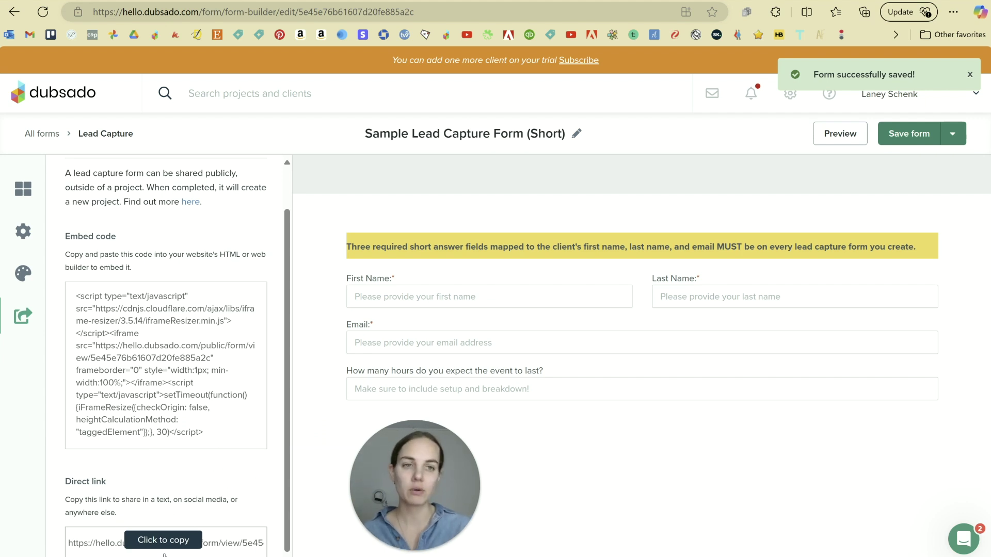
click(237, 545)
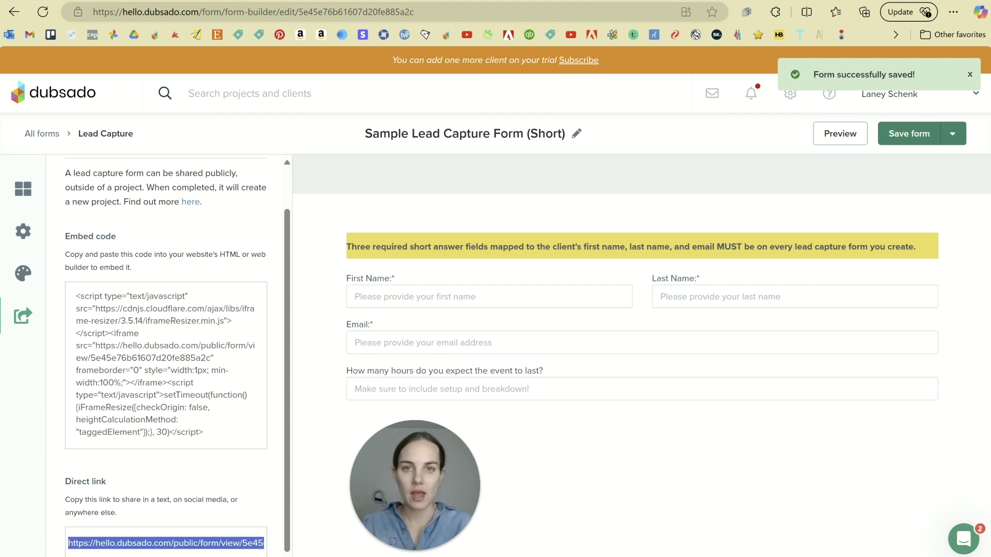
key(ctrl+t)
key(ctrl+v)
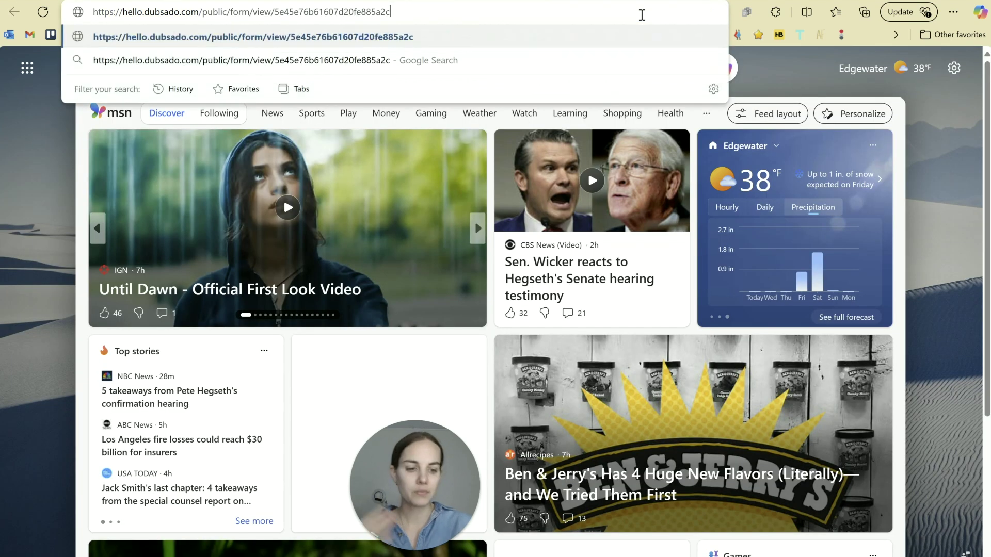
key(Return)
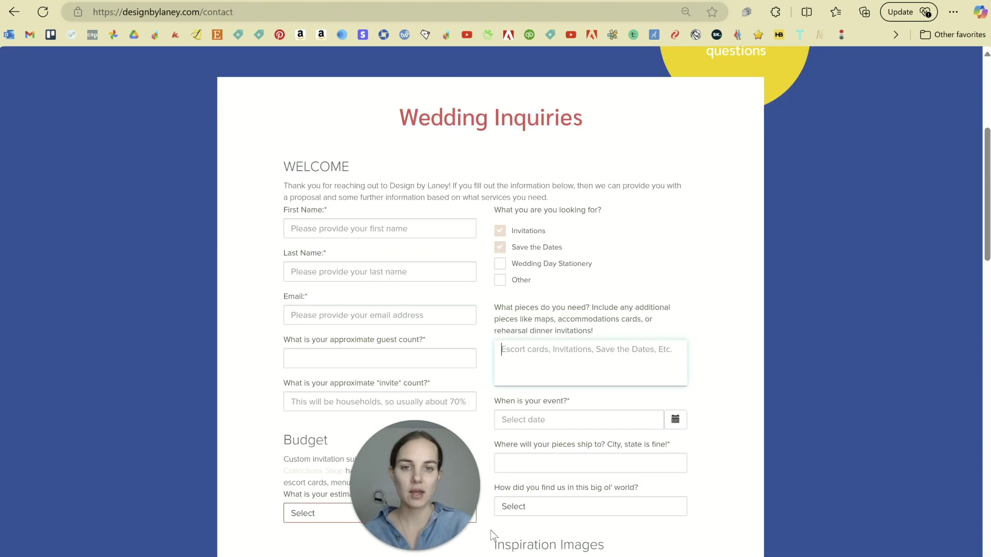
drag(401, 488, 104, 489)
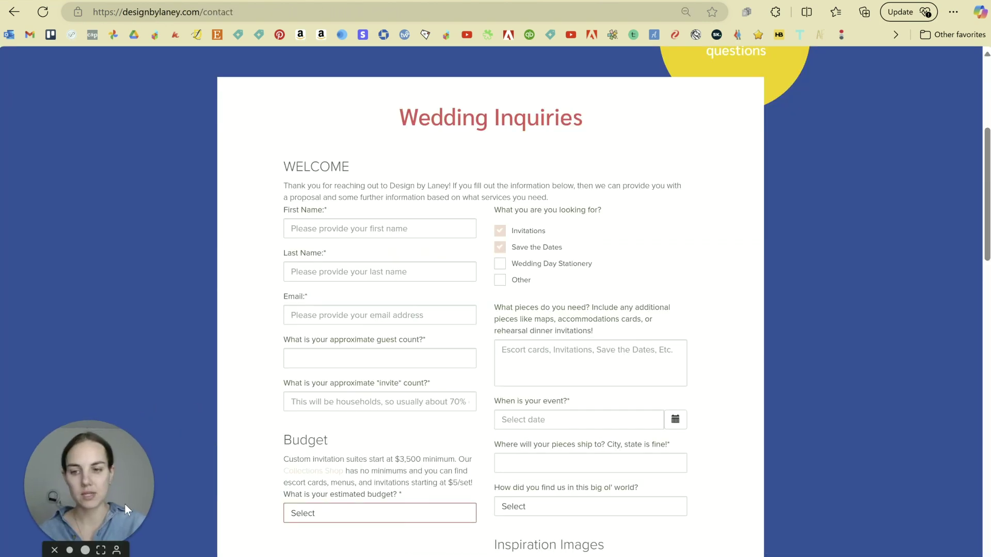
scroll(666, 297, down, 2)
scroll(596, 269, up, 2)
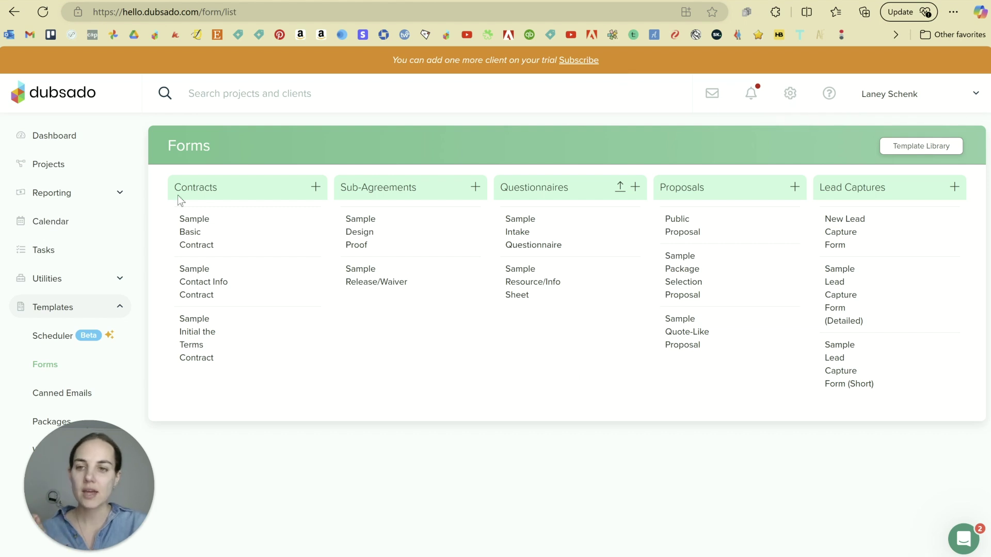
Go from the test project's invoice back to the list of form templates.
mouse_move(941, 245)
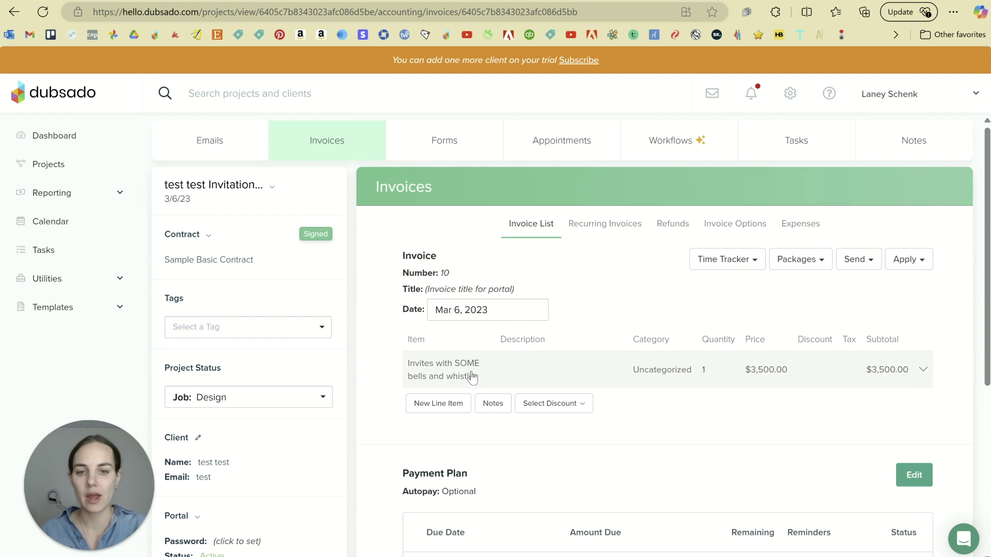
click(54, 311)
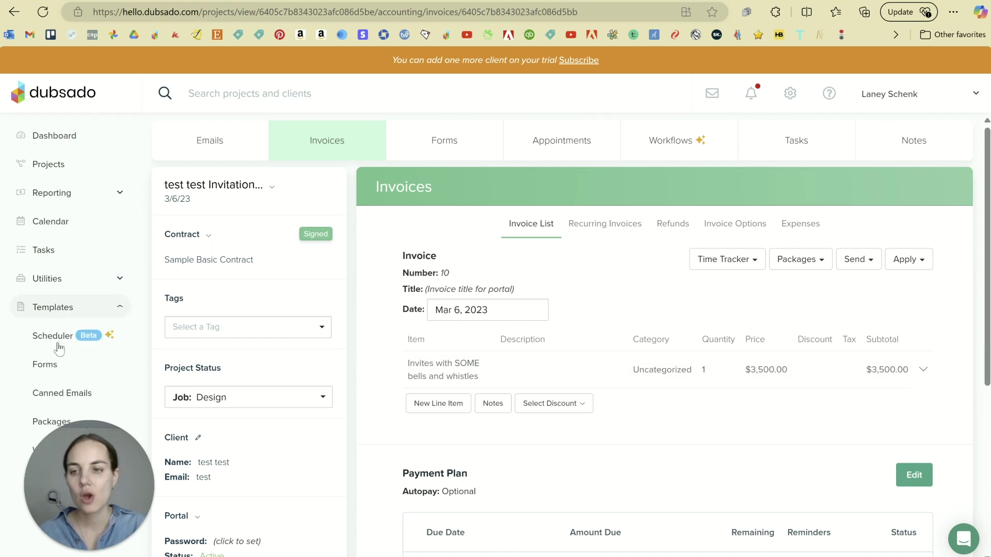
click(46, 364)
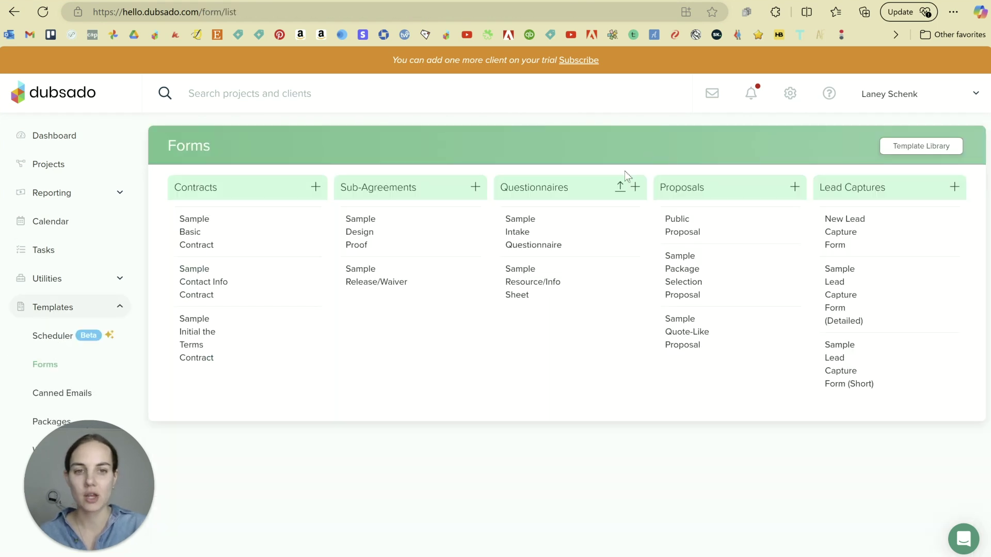